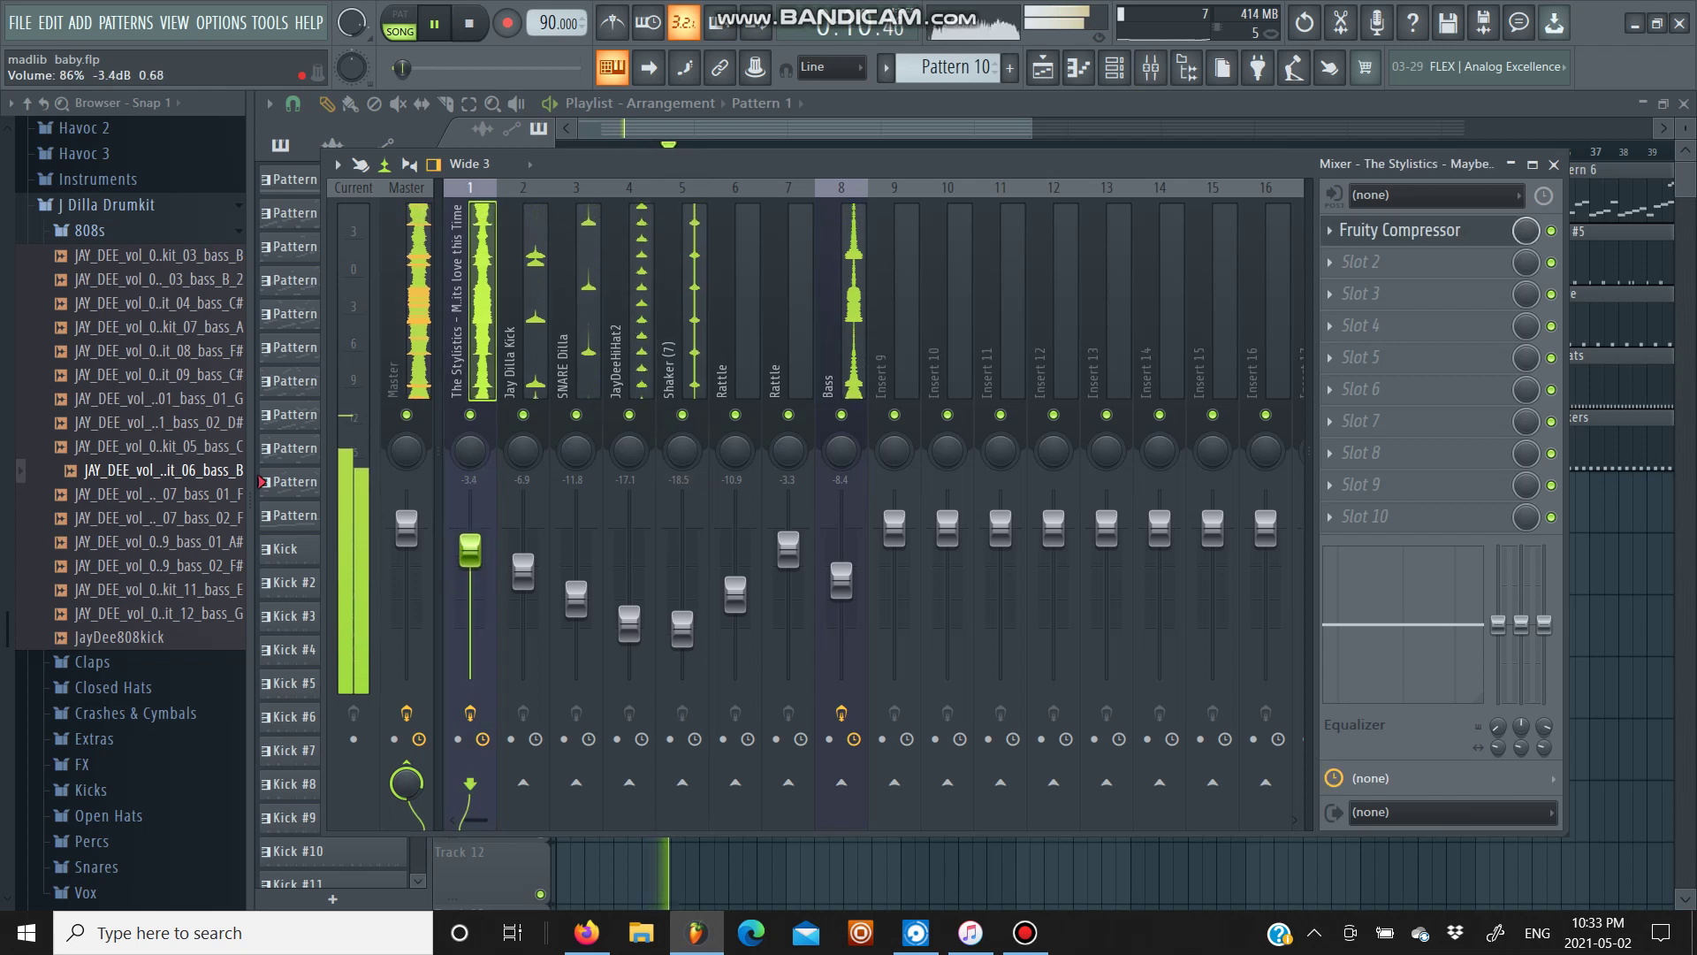
- Raise the Bass mixer track to about -5.4 dB and load the 808 preset in its second Fruity parametric EQ 2
{"action": "left_click_drag", "start_coordinate": [842, 579], "coordinate": [842, 564]}
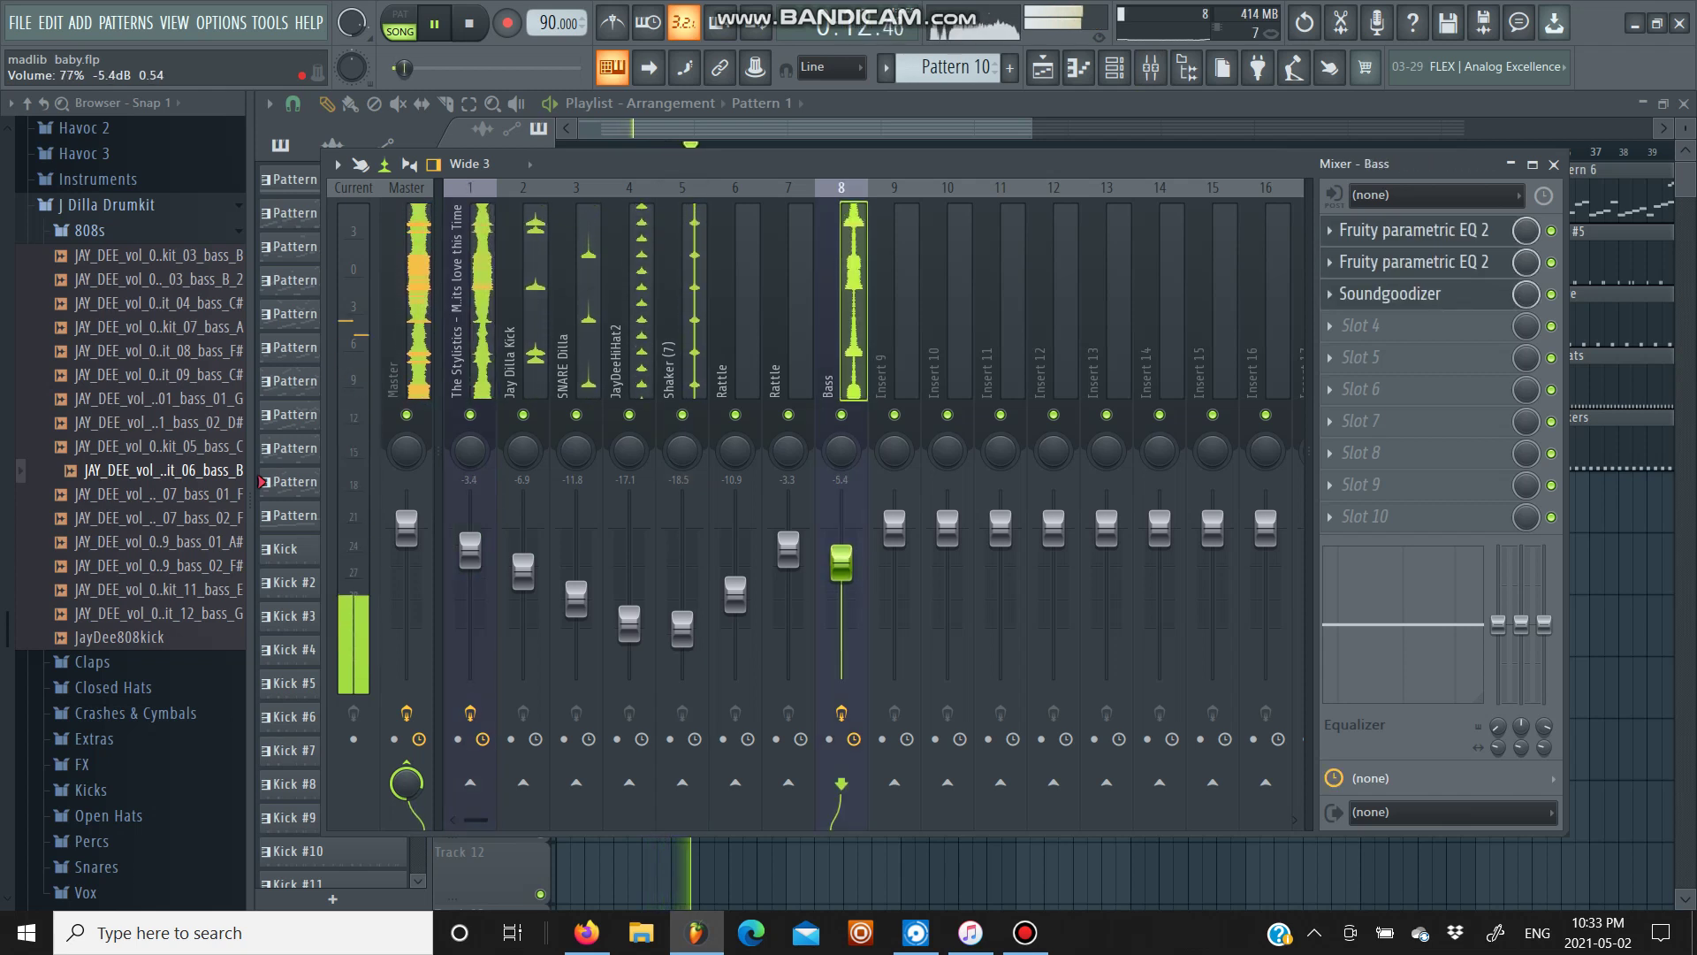
{"action": "left_click", "coordinate": [1415, 263]}
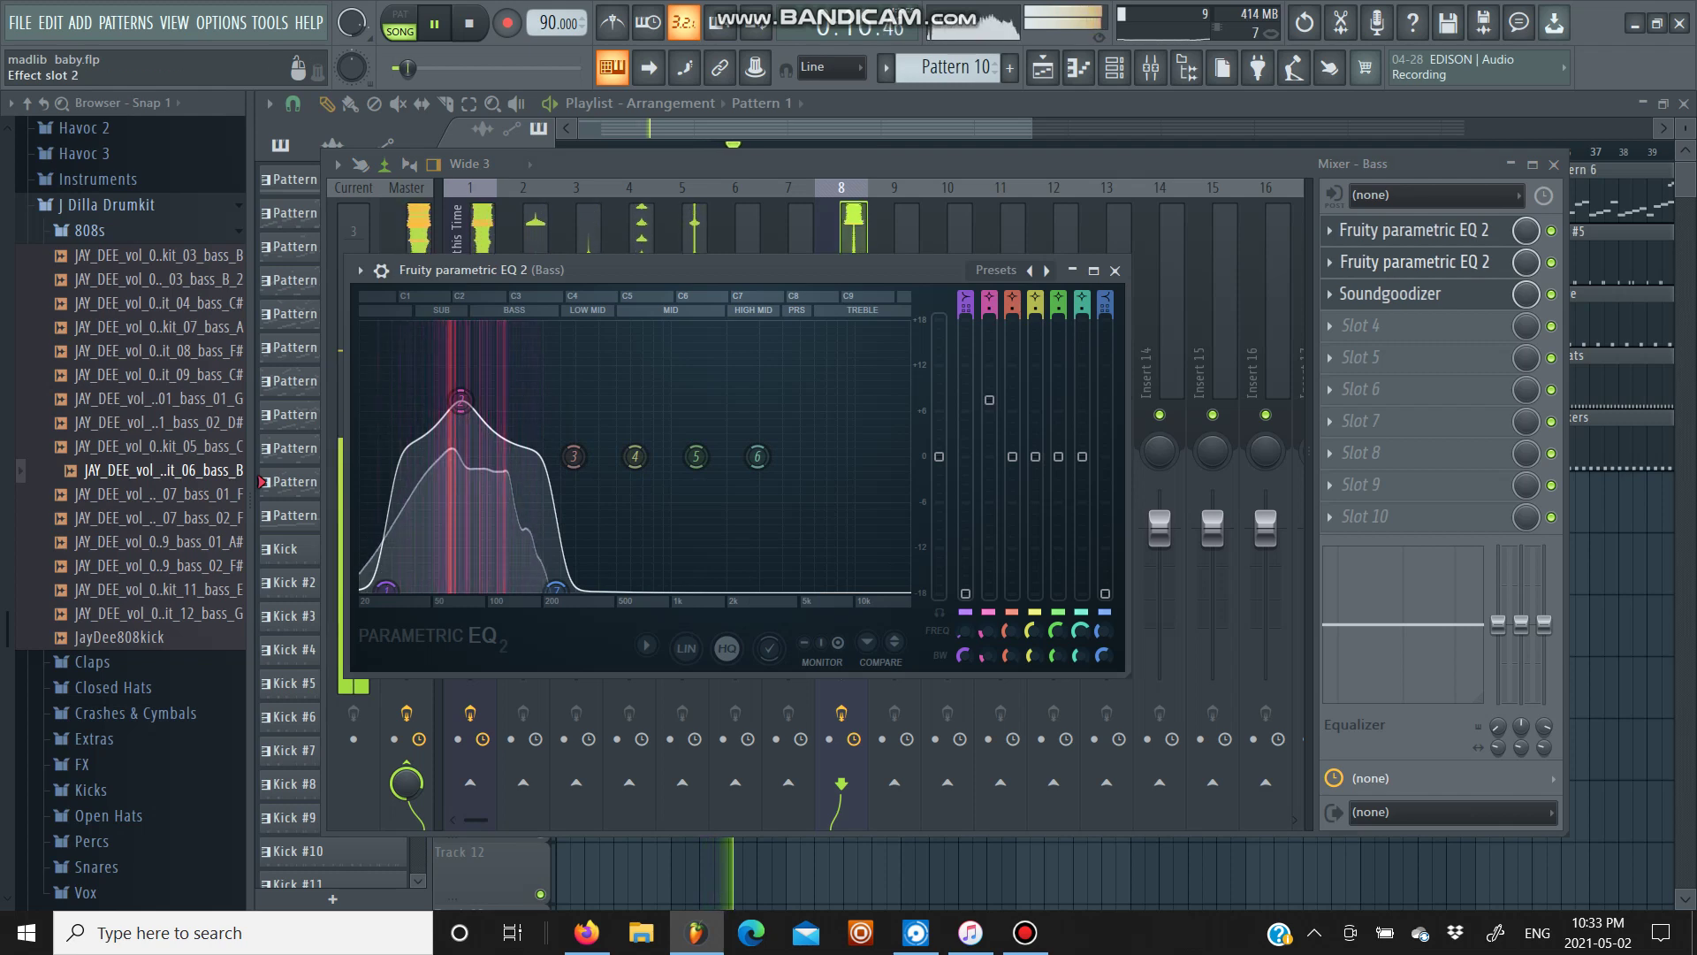
{"action": "left_click", "coordinate": [1415, 231]}
{"action": "left_click", "coordinate": [1415, 262]}
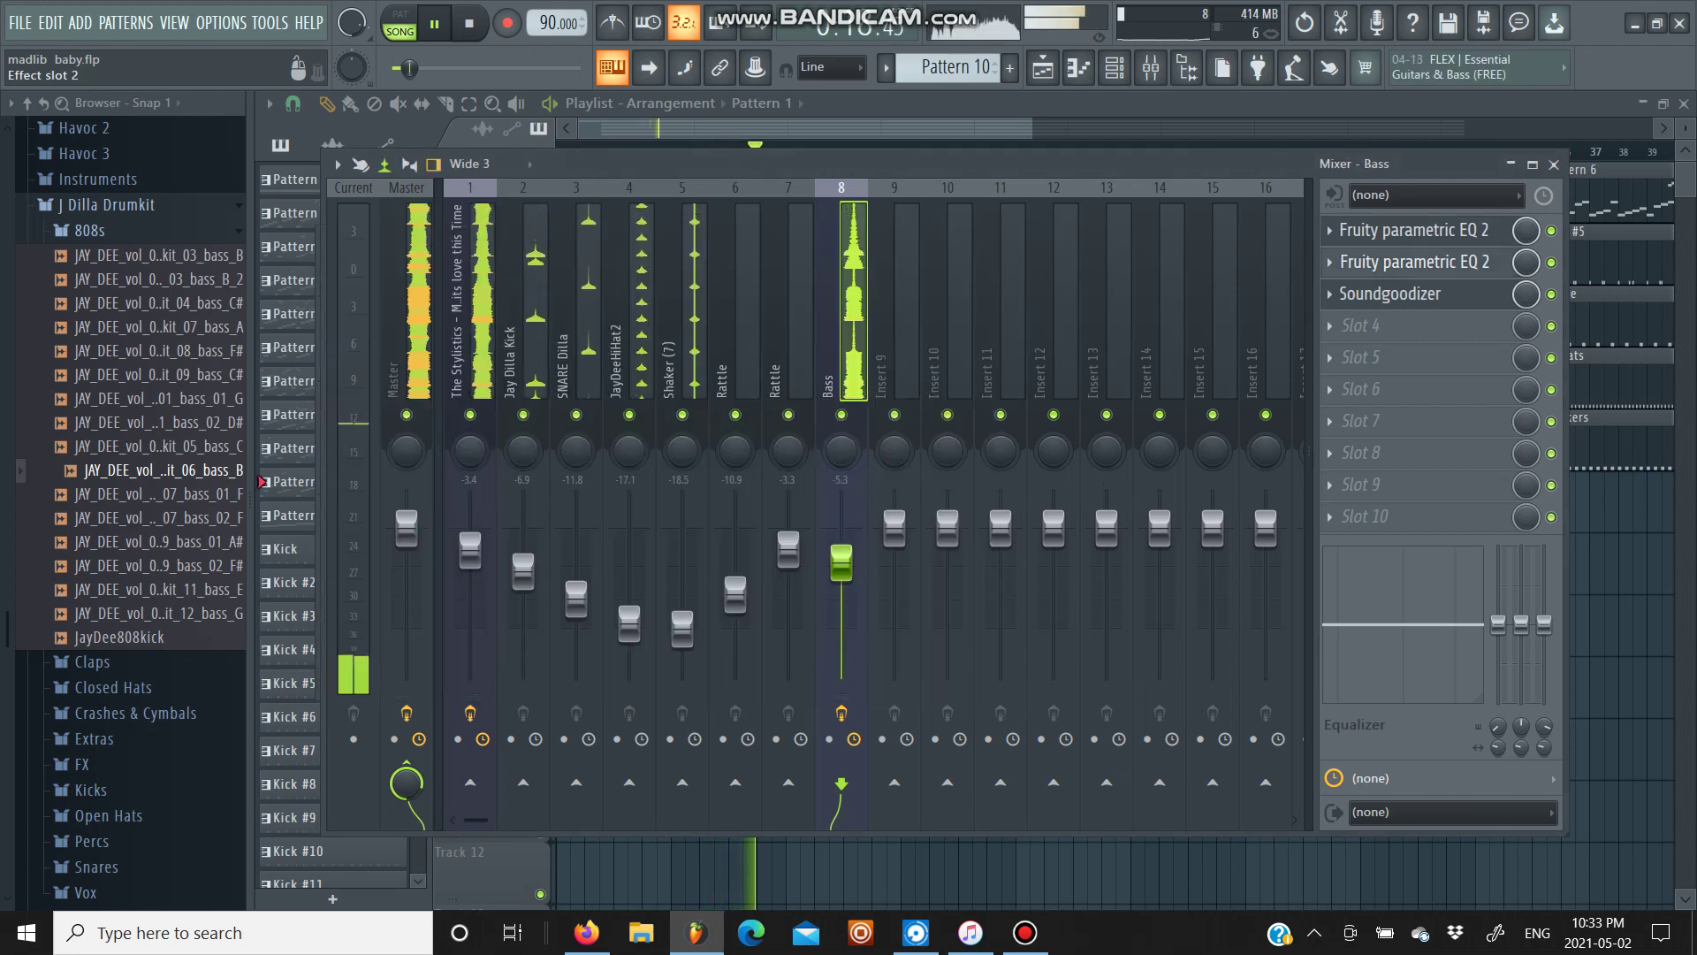
{"action": "left_click", "coordinate": [1415, 262]}
{"action": "left_click", "coordinate": [360, 269]}
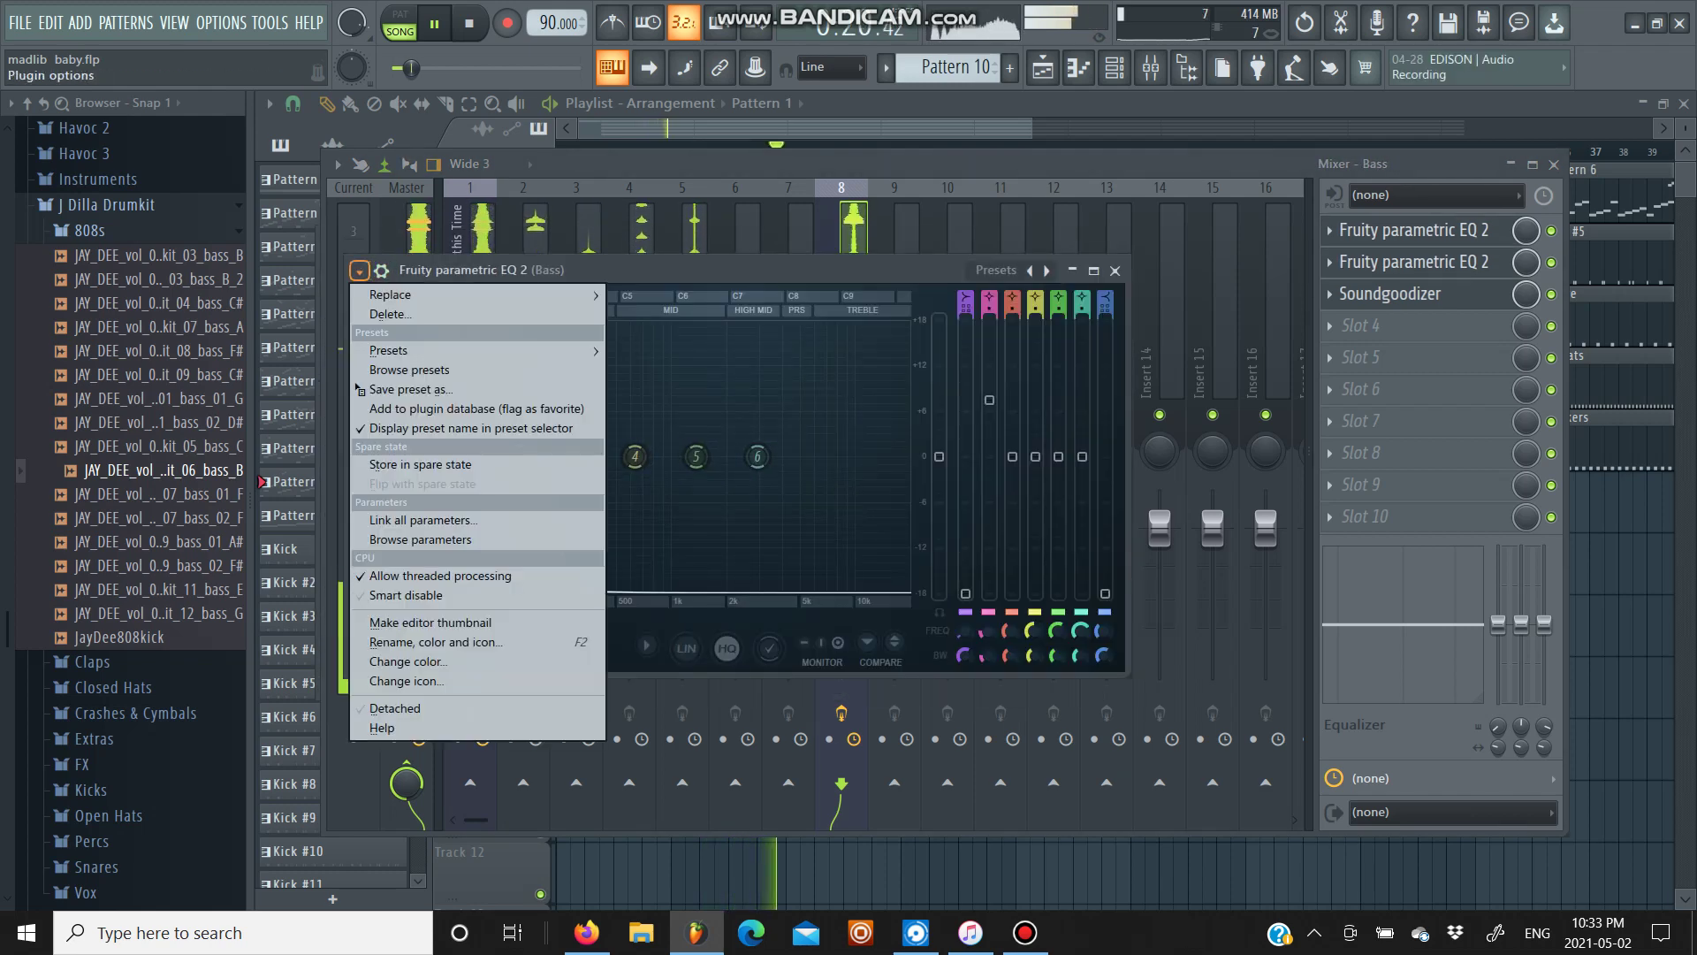
{"action": "mouse_move", "coordinate": [389, 350]}
{"action": "left_click", "coordinate": [638, 351]}
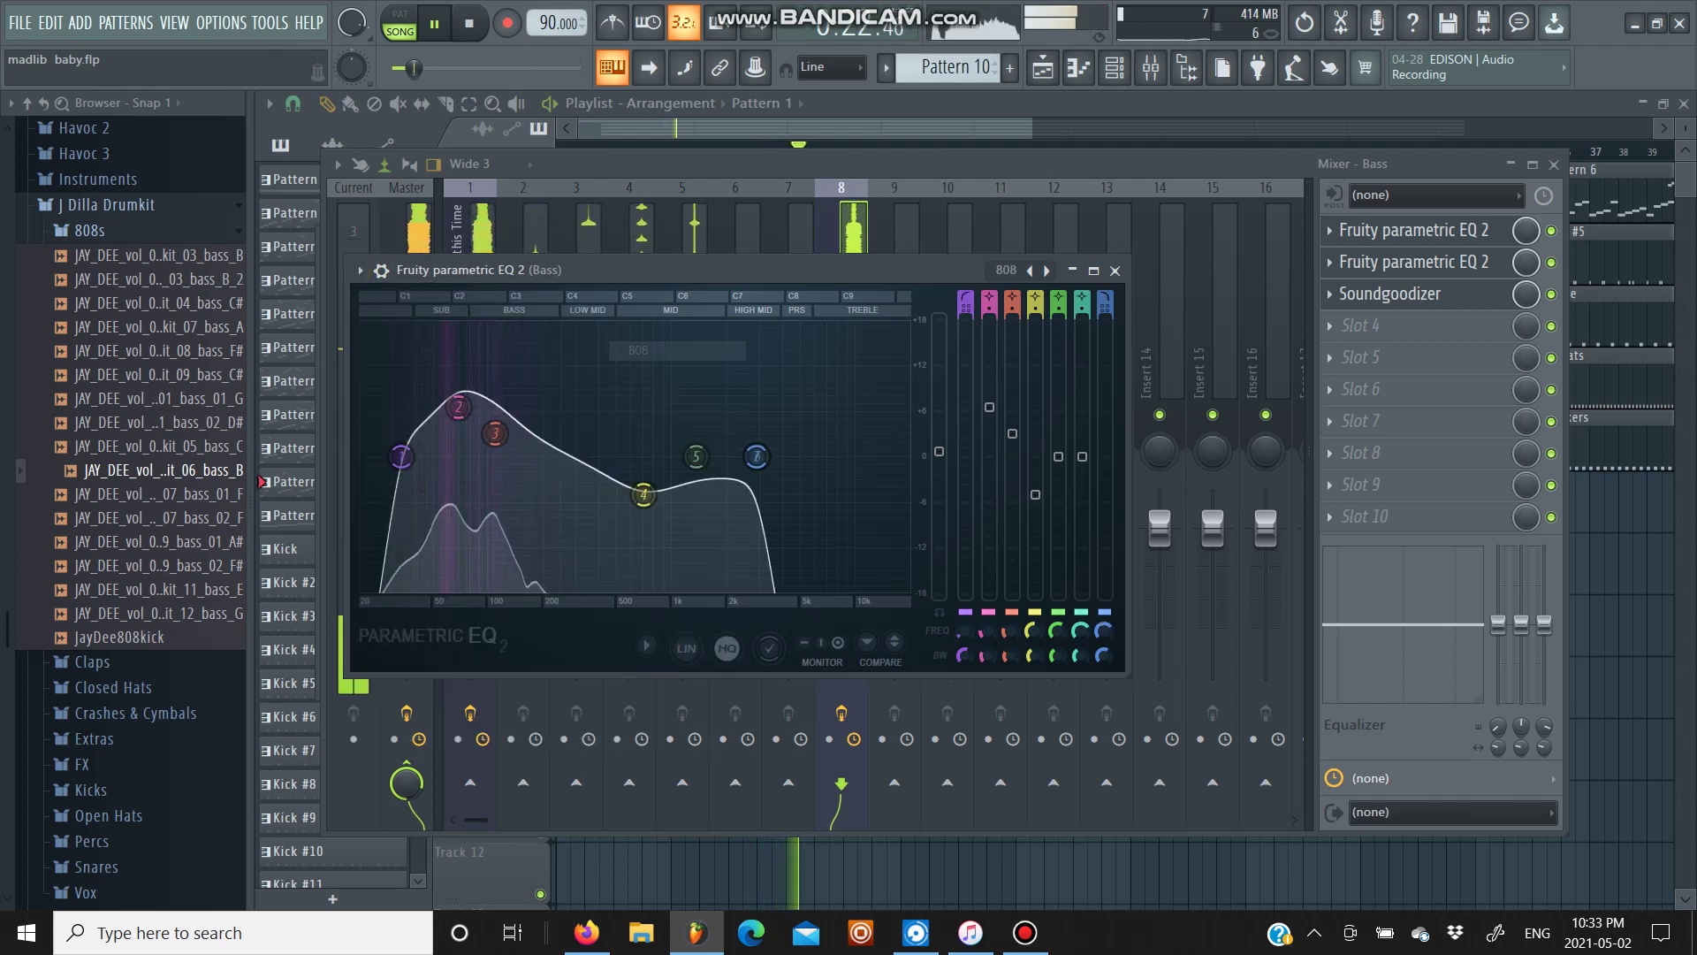
- Close the equalizer and lower the Bass mixer track's volume to -9.0 dB
{"action": "left_click", "coordinate": [859, 871]}
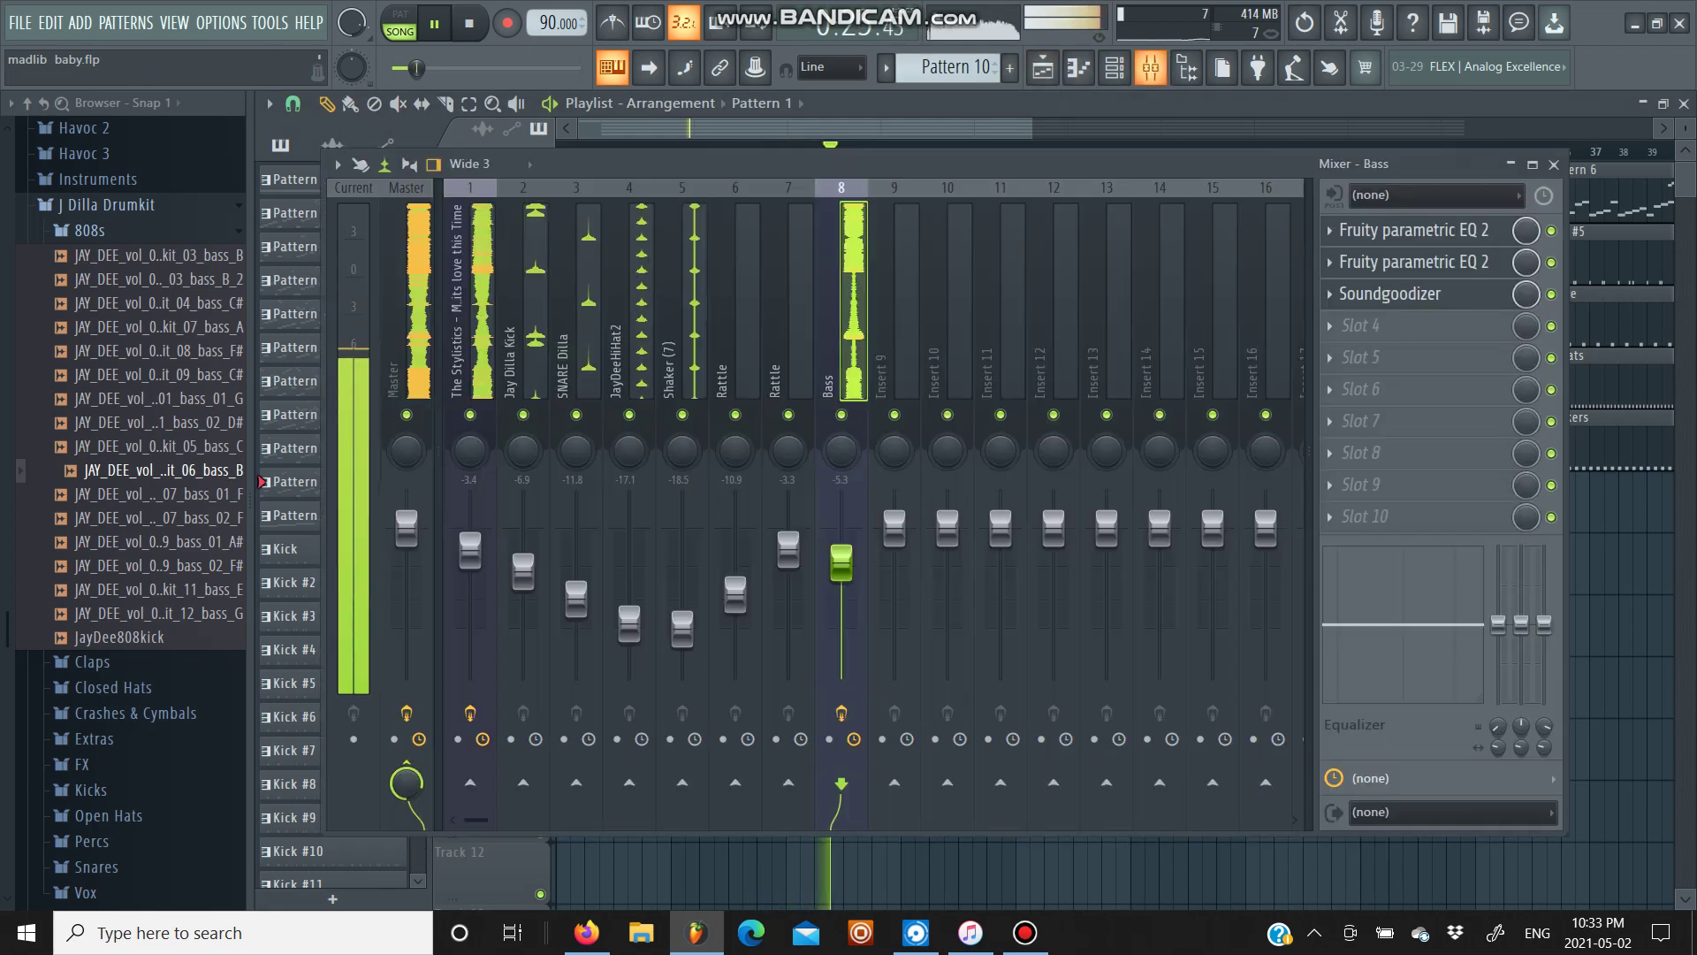
{"action": "key", "text": "F9"}
{"action": "left_click_drag", "start_coordinate": [841, 567], "coordinate": [841, 584]}
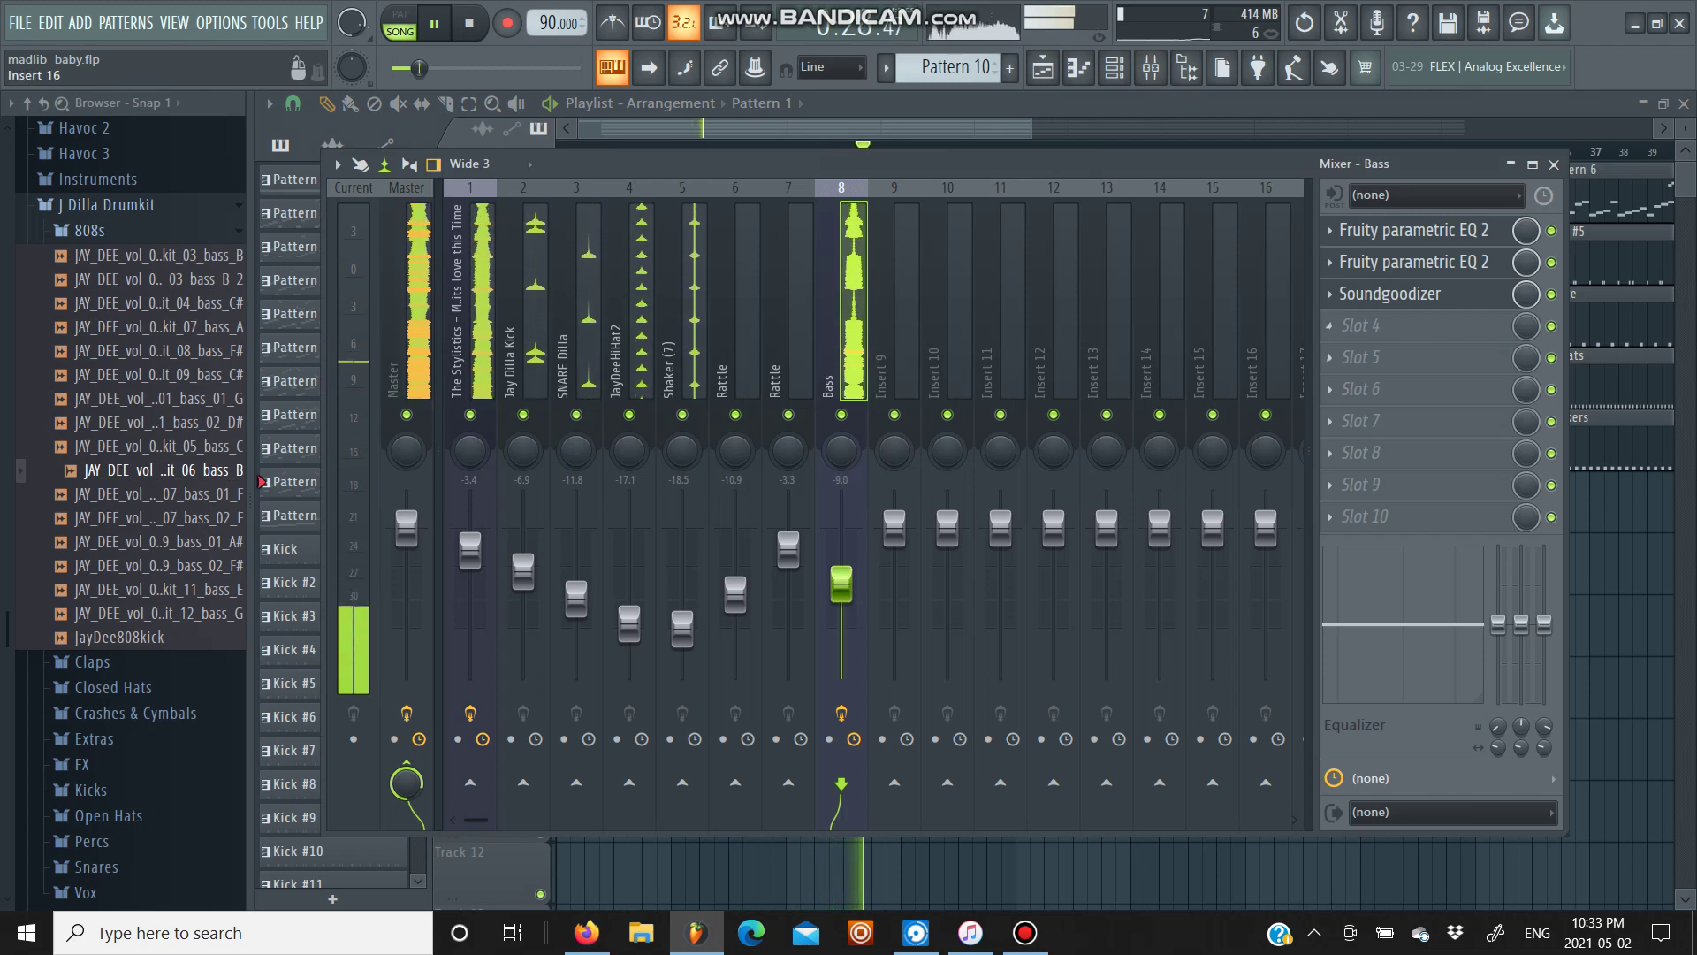
- Examine the chopped Stylistics sample's notes for Pattern 3 and Pattern 4 in the piano roll
{"action": "left_click_drag", "start_coordinate": [1032, 129], "coordinate": [1158, 129]}
{"action": "double_click", "coordinate": [871, 199]}
{"action": "left_click_drag", "start_coordinate": [591, 129], "coordinate": [419, 129]}
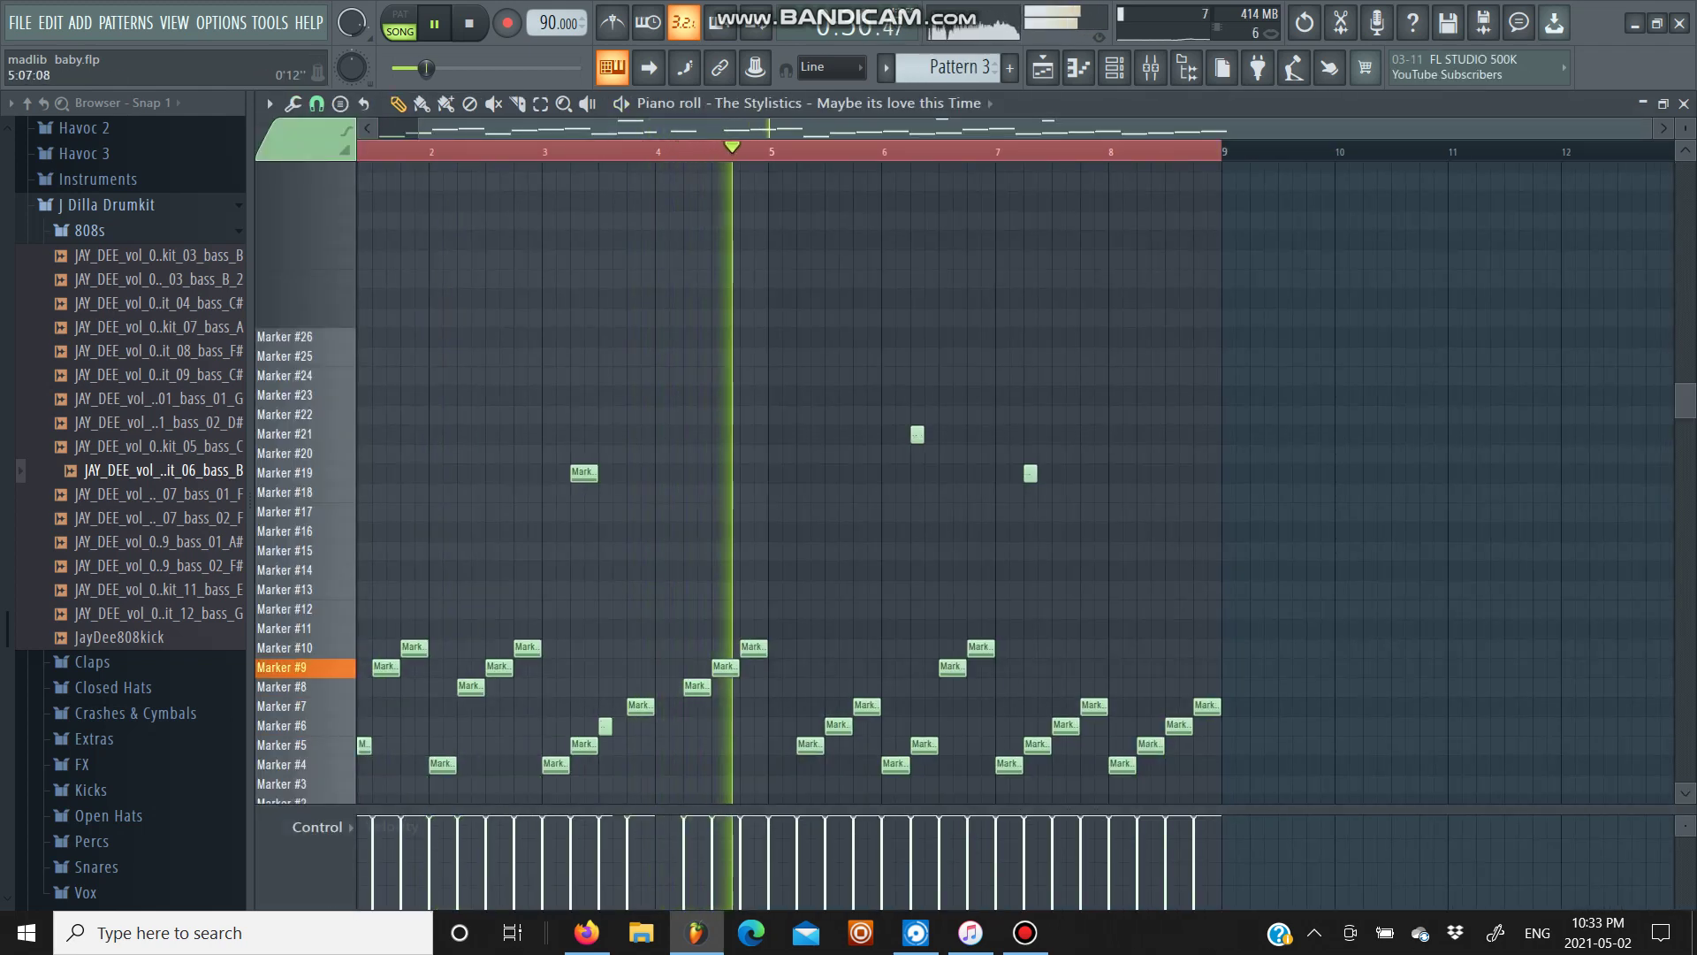
{"action": "scroll", "coordinate": [811, 151], "scroll_direction": "up", "scroll_amount": 2}
{"action": "scroll", "coordinate": [811, 151], "scroll_direction": "down", "scroll_amount": 1}
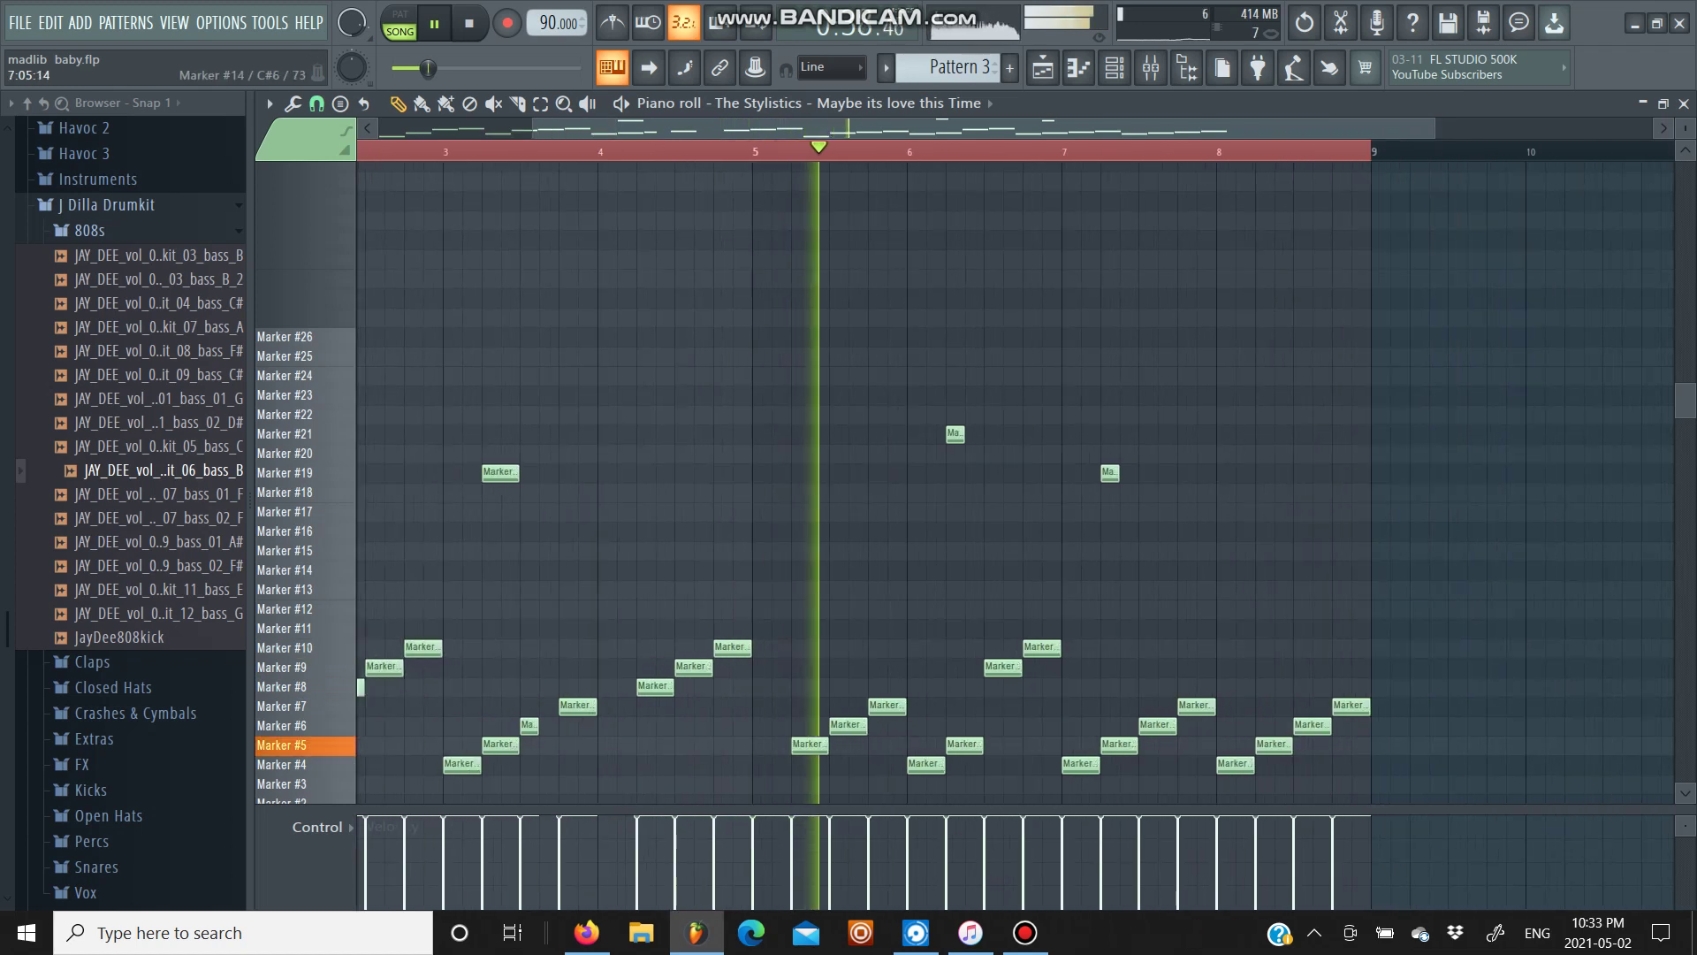
{"action": "scroll", "coordinate": [1016, 482], "scroll_direction": "down", "scroll_amount": 2}
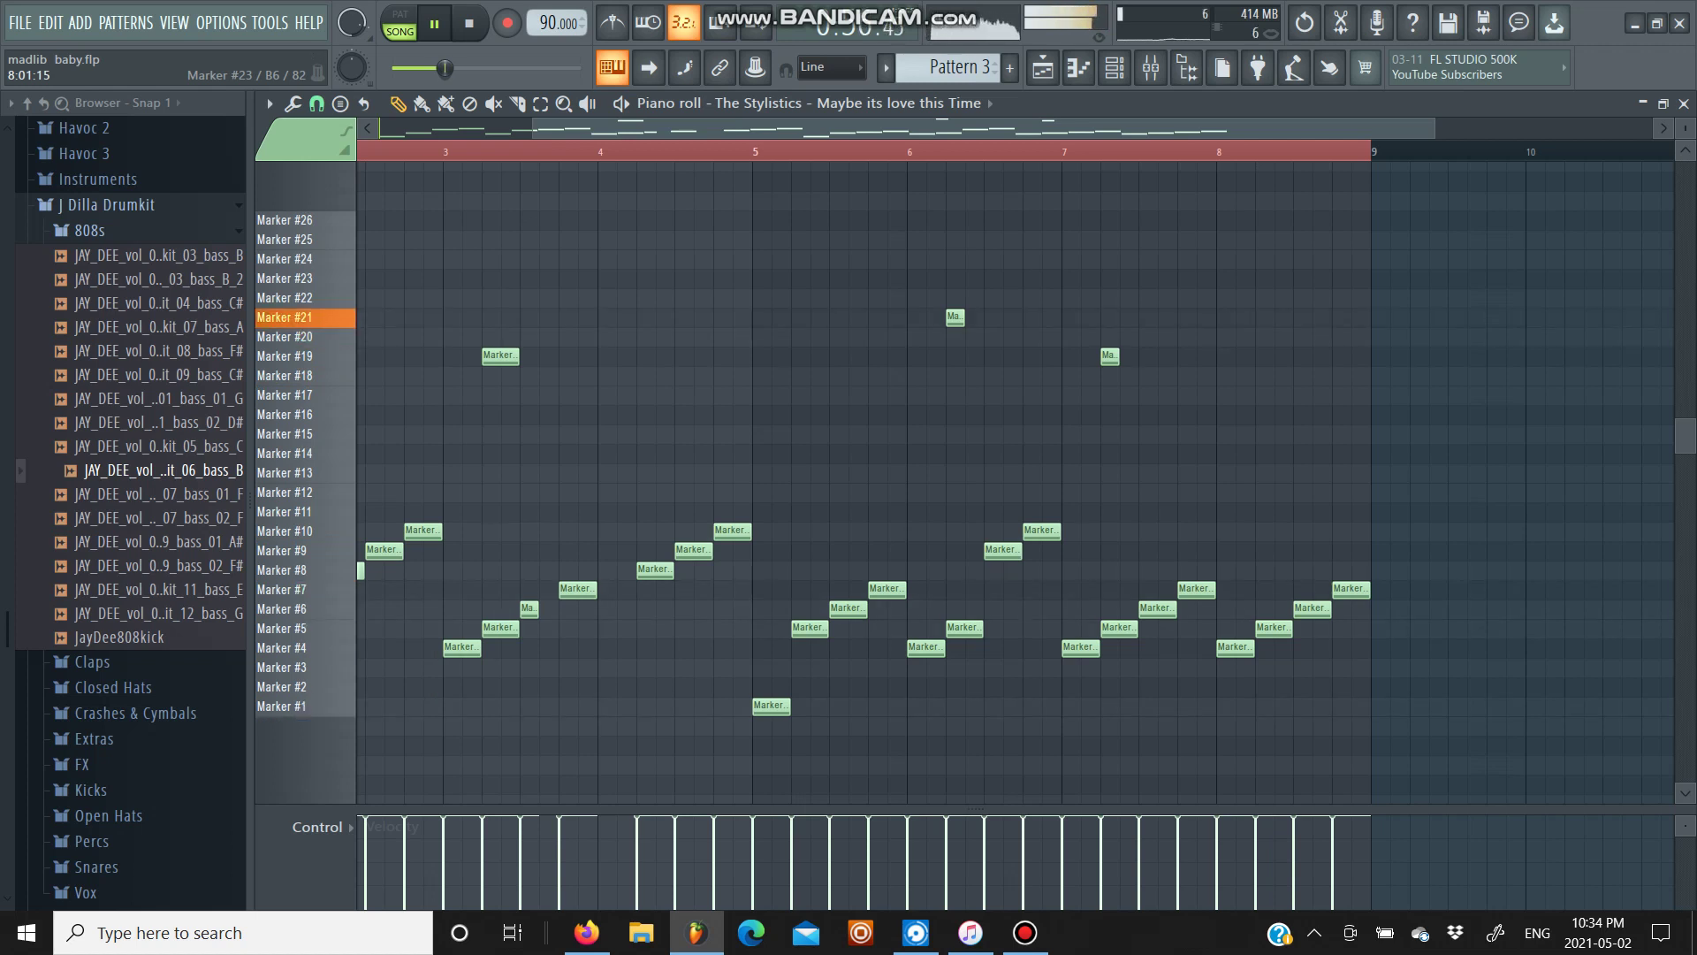
{"action": "key", "text": "KP_Add"}
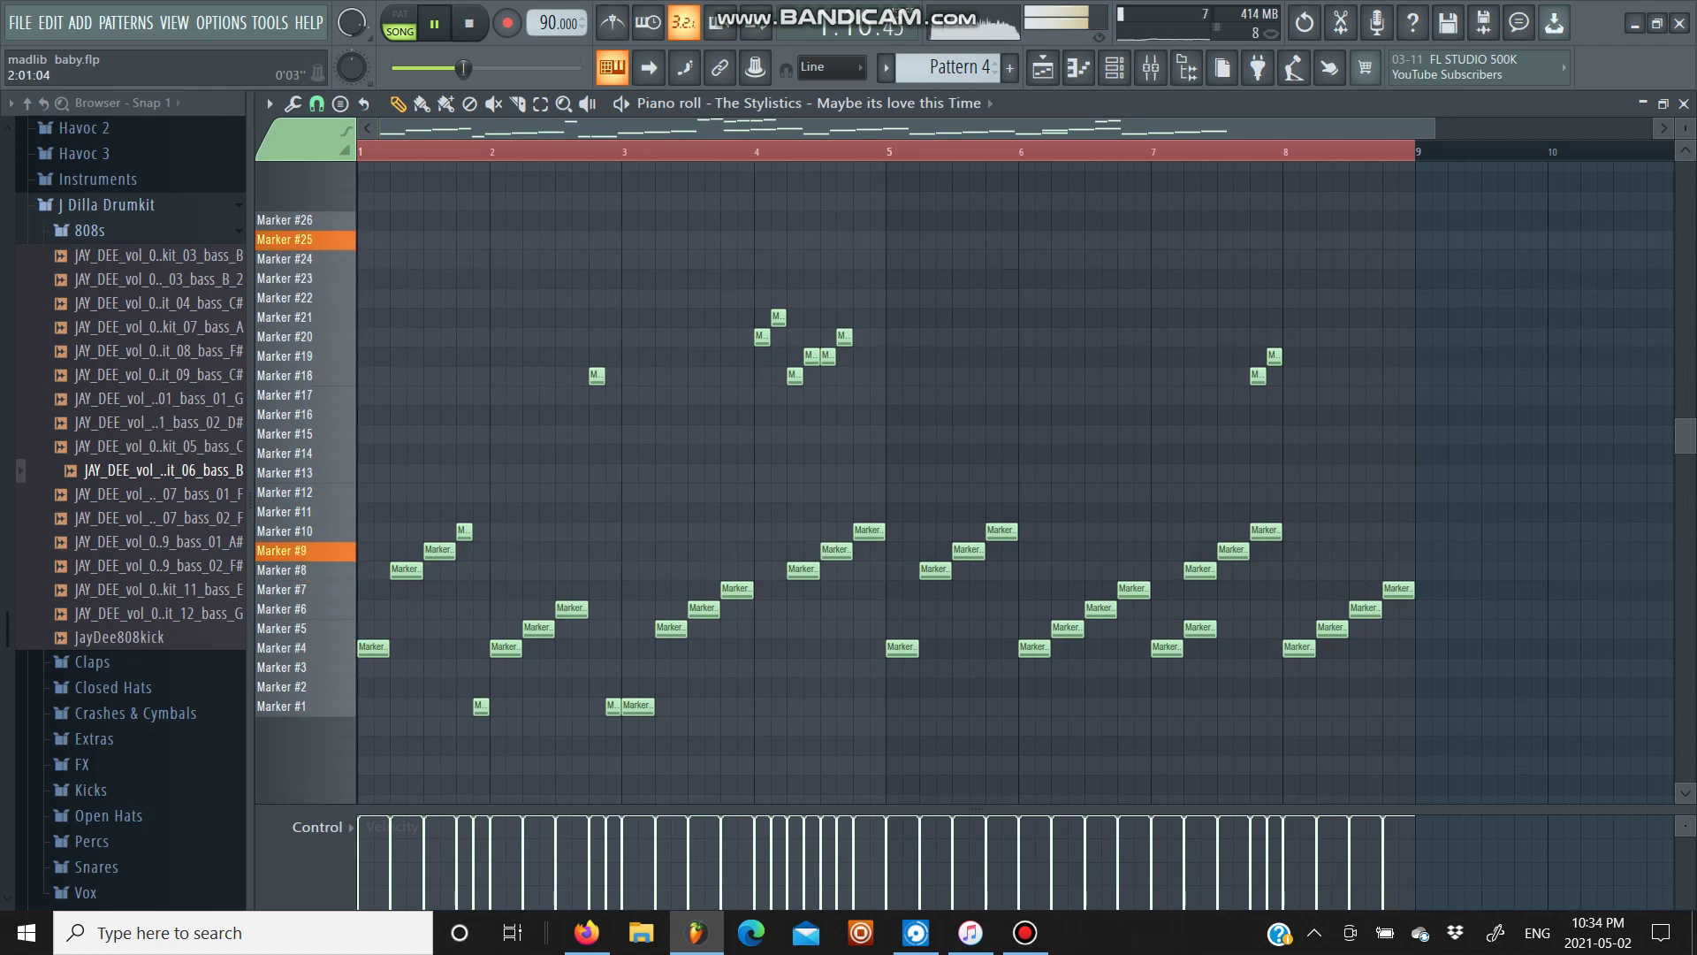
- Return to the playlist and examine the sample's piano roll notes for Pattern 5 and Pattern 6
{"action": "left_click", "coordinate": [1043, 67]}
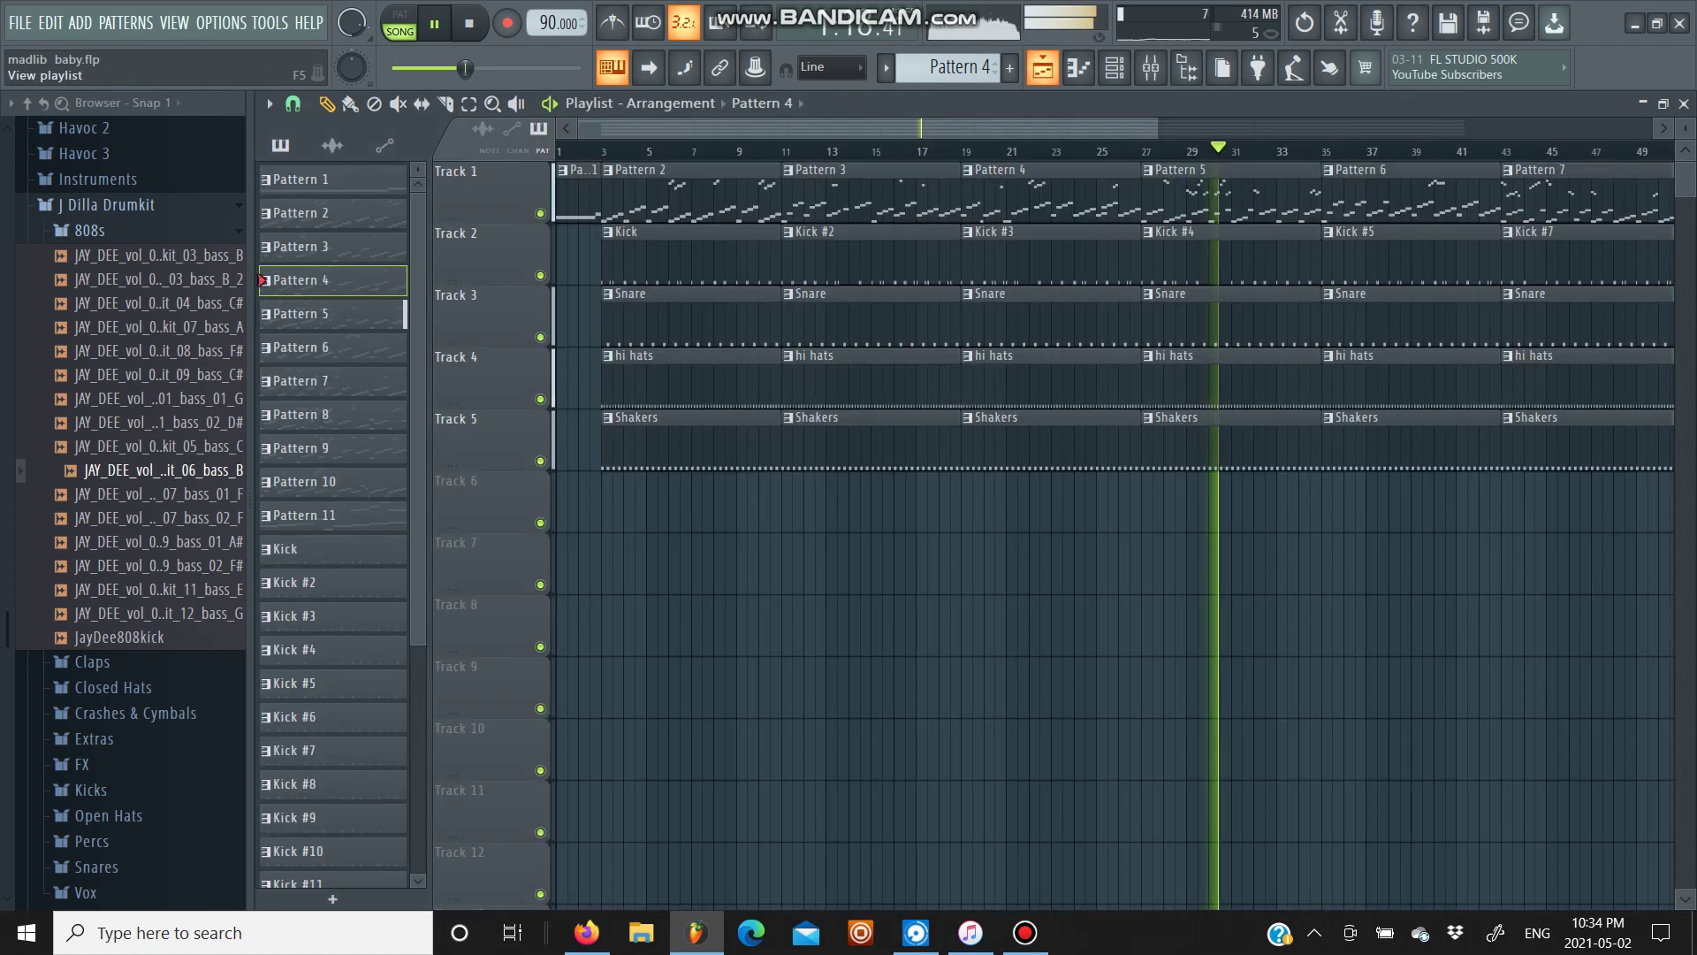
{"action": "left_click_drag", "start_coordinate": [1158, 129], "coordinate": [1265, 130]}
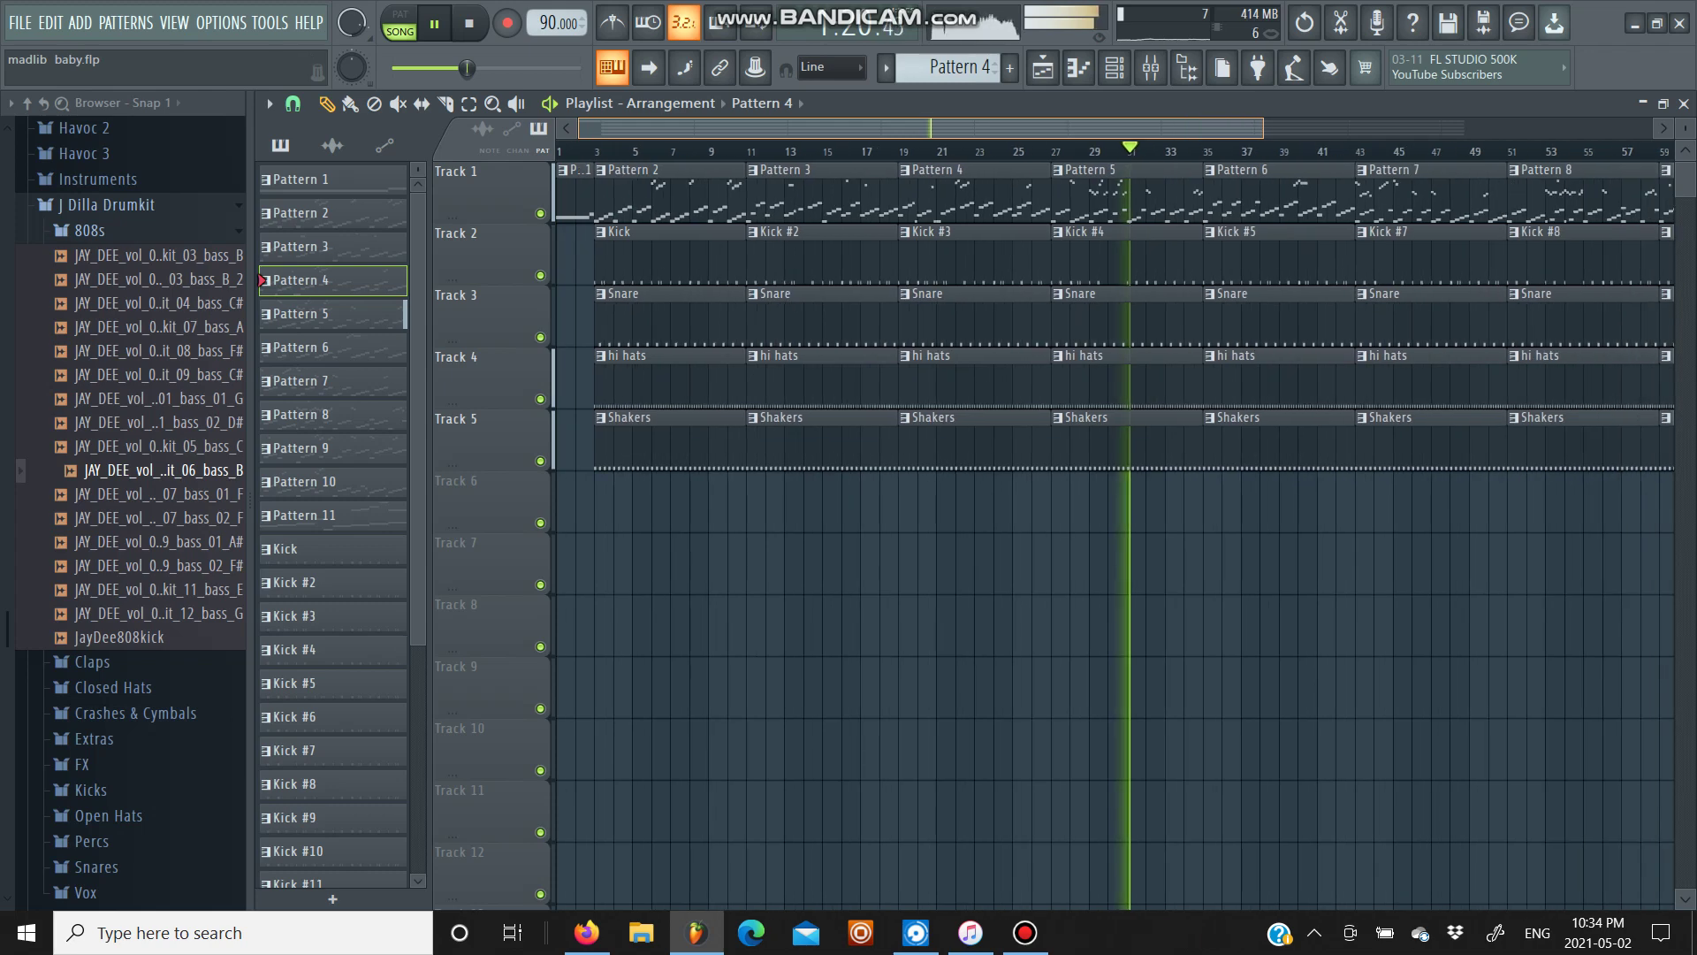
{"action": "scroll", "coordinate": [1083, 354], "scroll_direction": "up", "scroll_amount": 5}
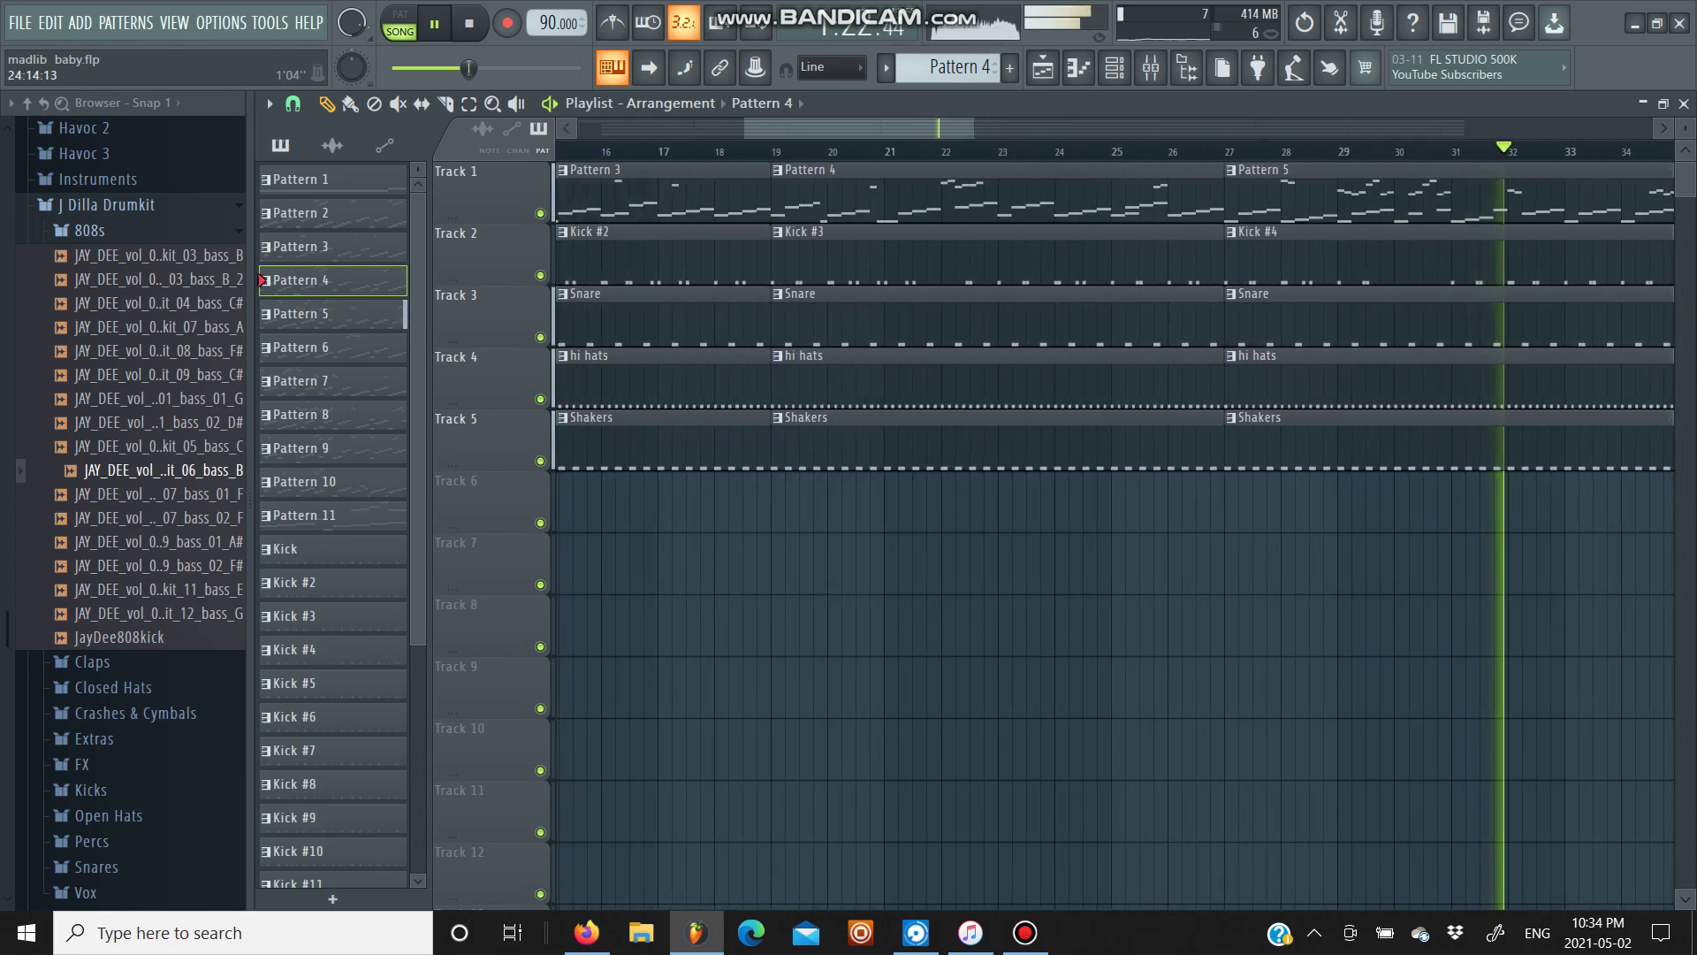
{"action": "double_click", "coordinate": [795, 196]}
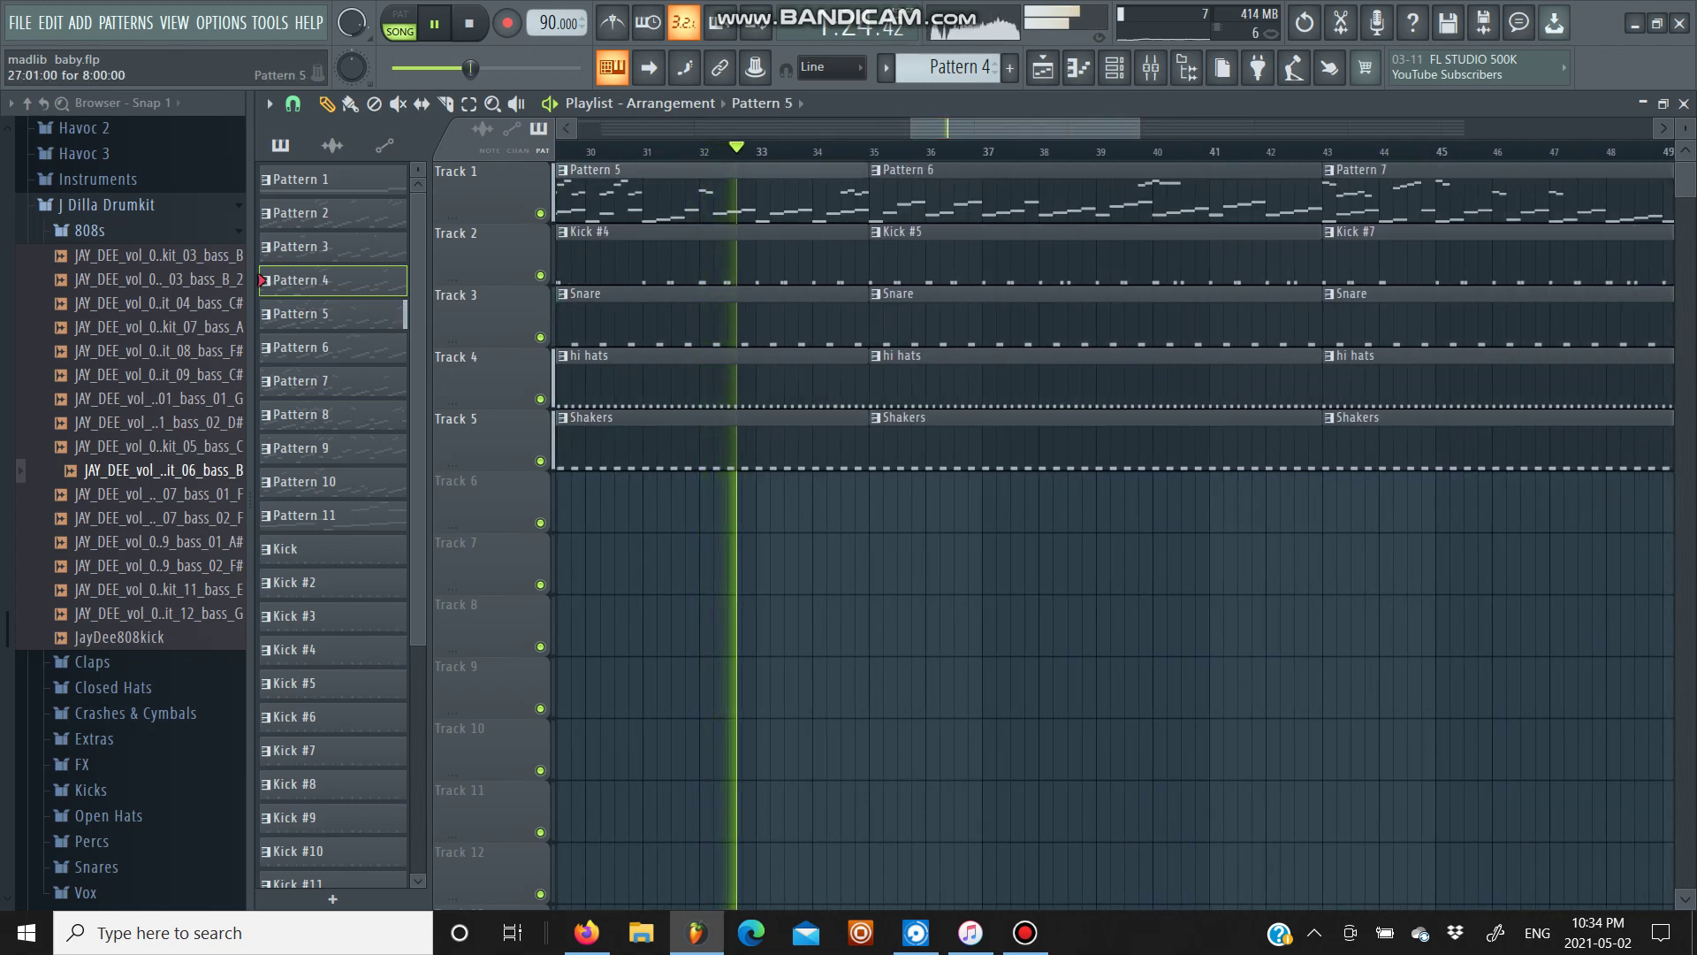
{"action": "left_click_drag", "start_coordinate": [1017, 129], "coordinate": [431, 129]}
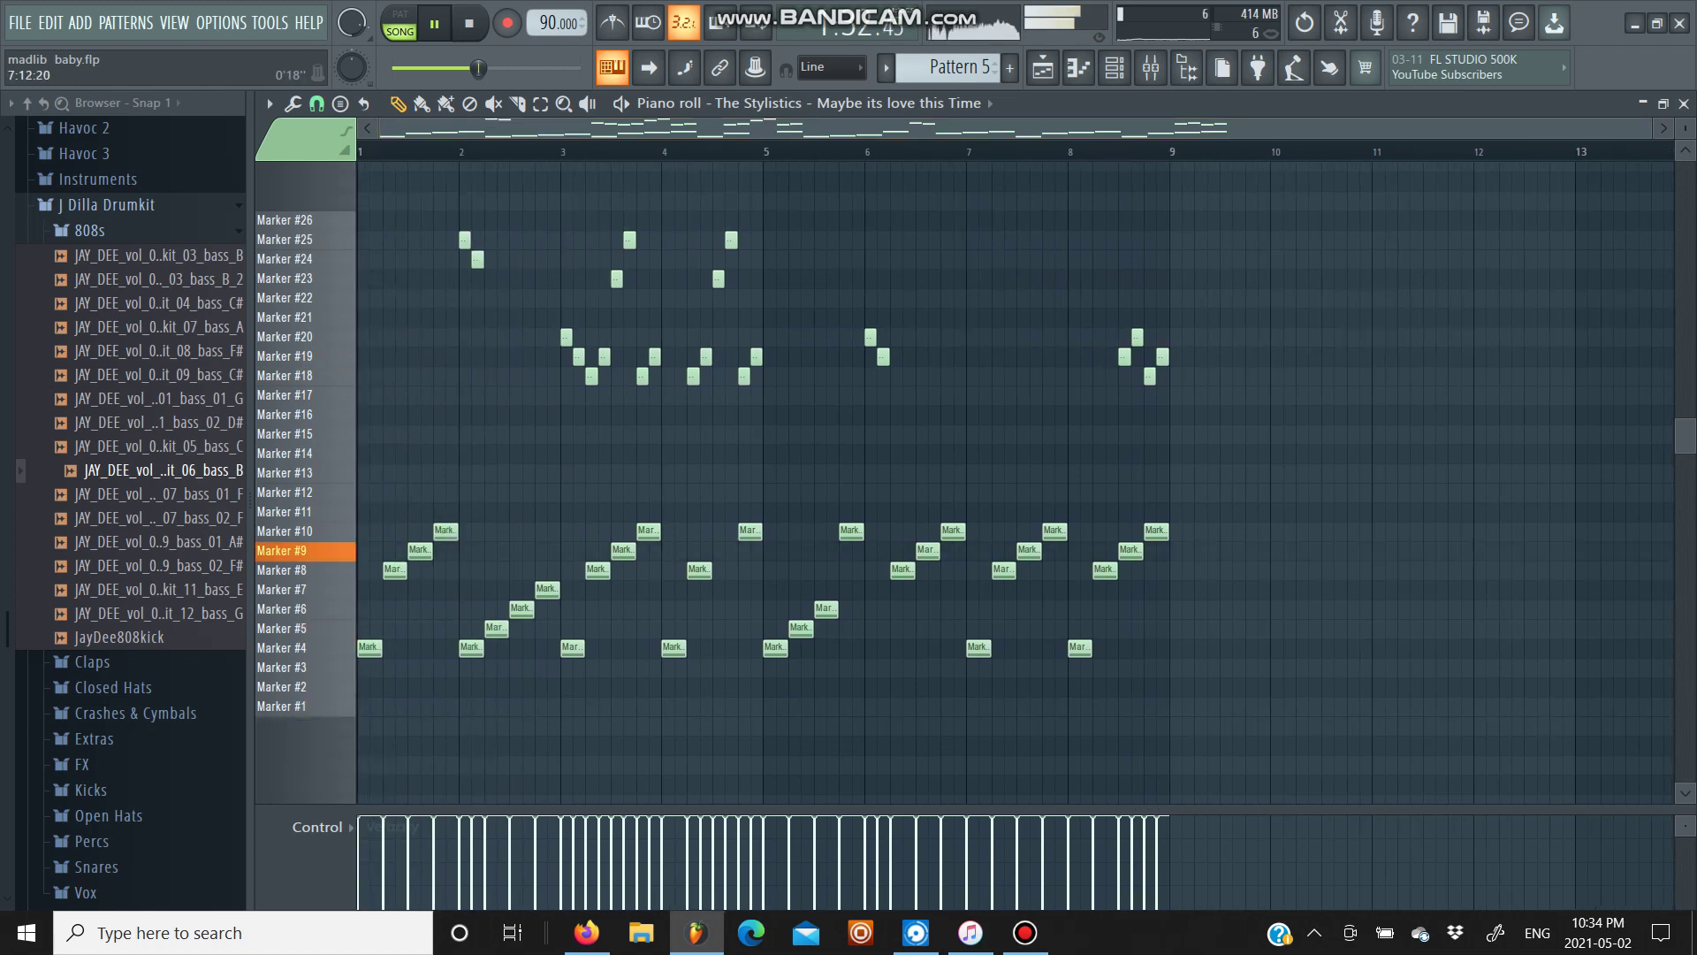
{"action": "left_click", "coordinate": [885, 67]}
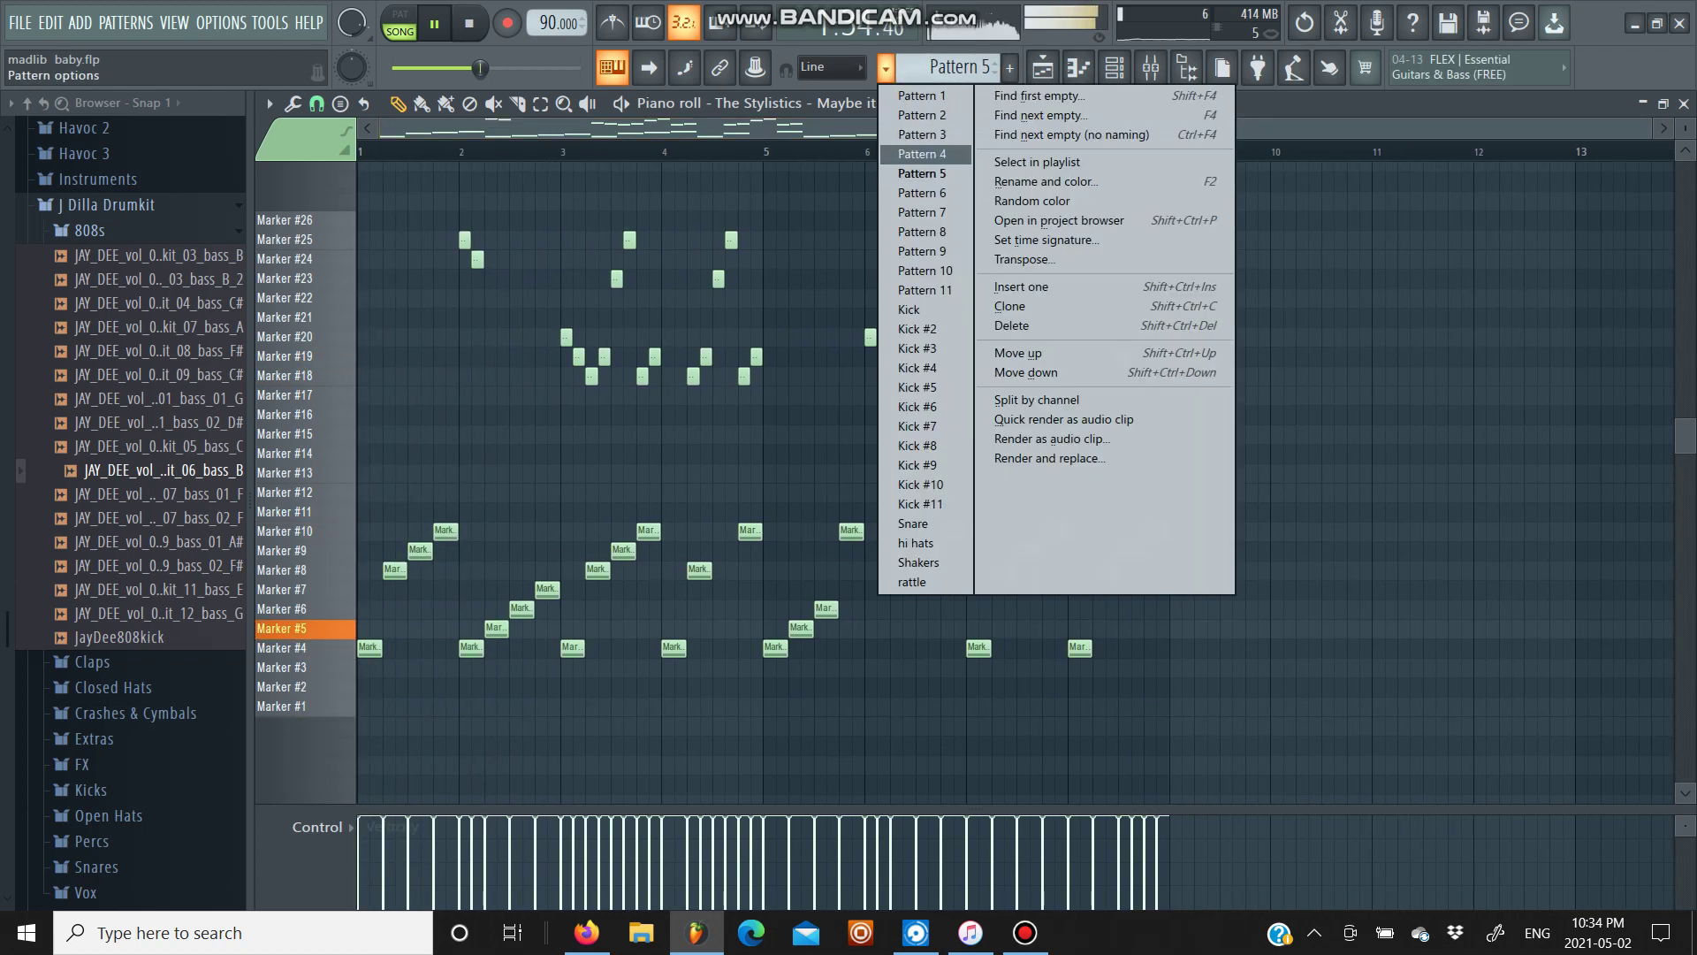
{"action": "left_click", "coordinate": [923, 193]}
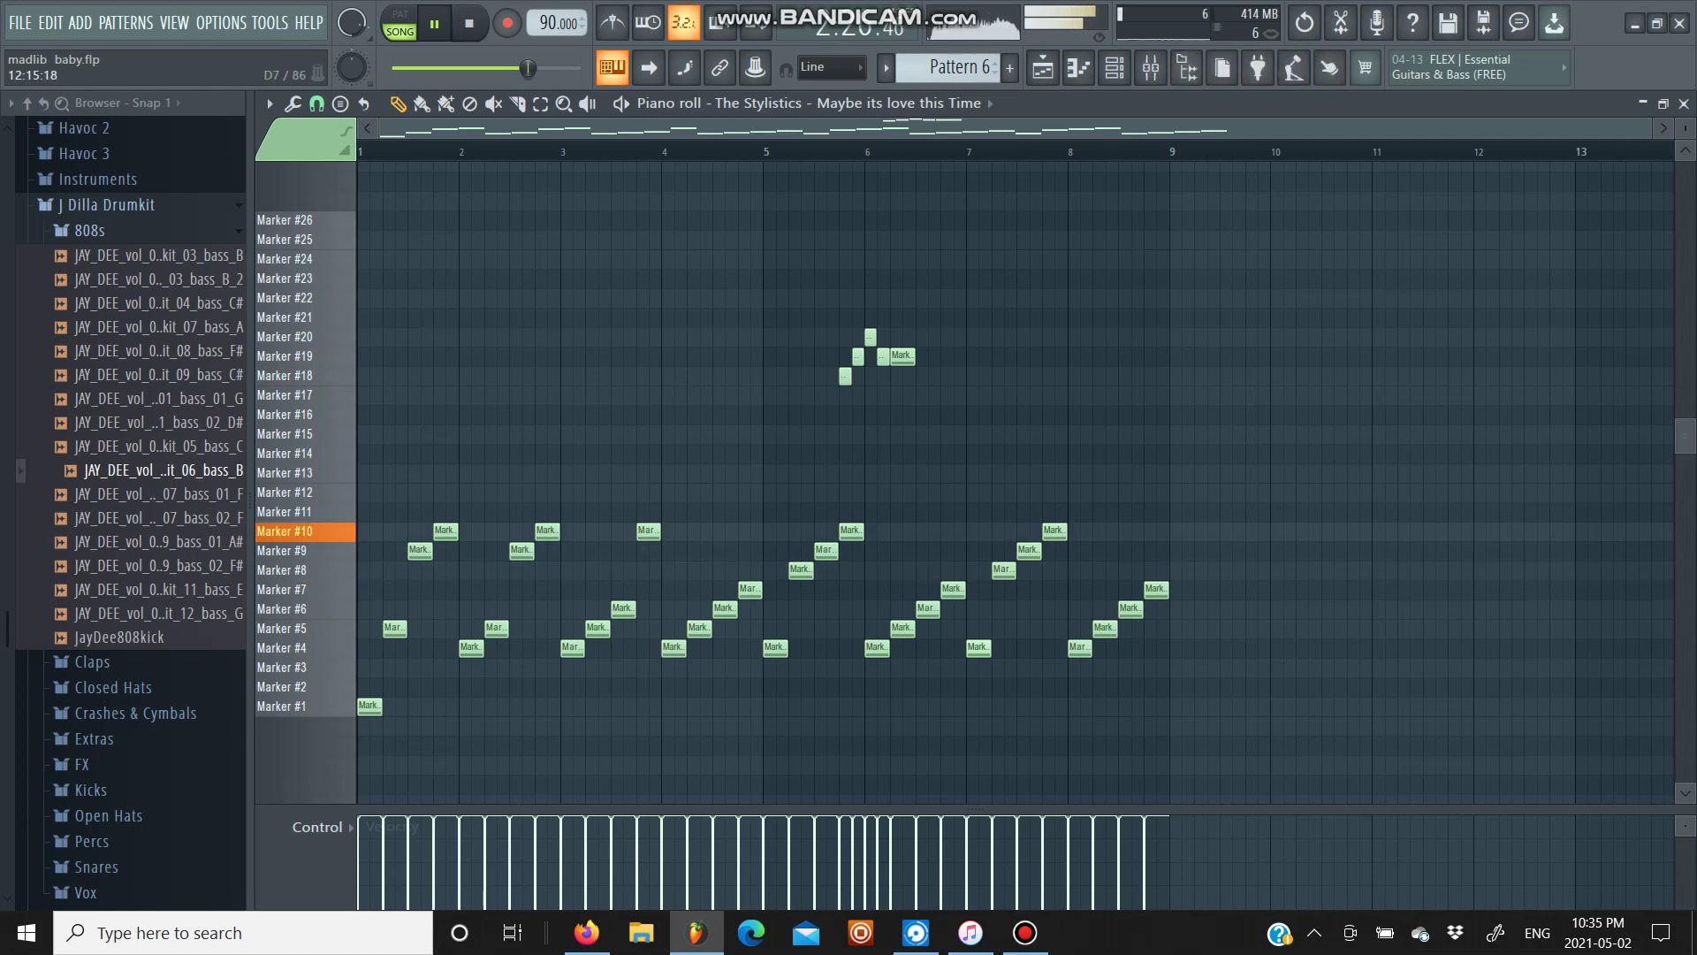
- Close the piano roll and review the rest of the playlist arrangement through Pattern 11
{"action": "left_click", "coordinate": [1684, 103]}
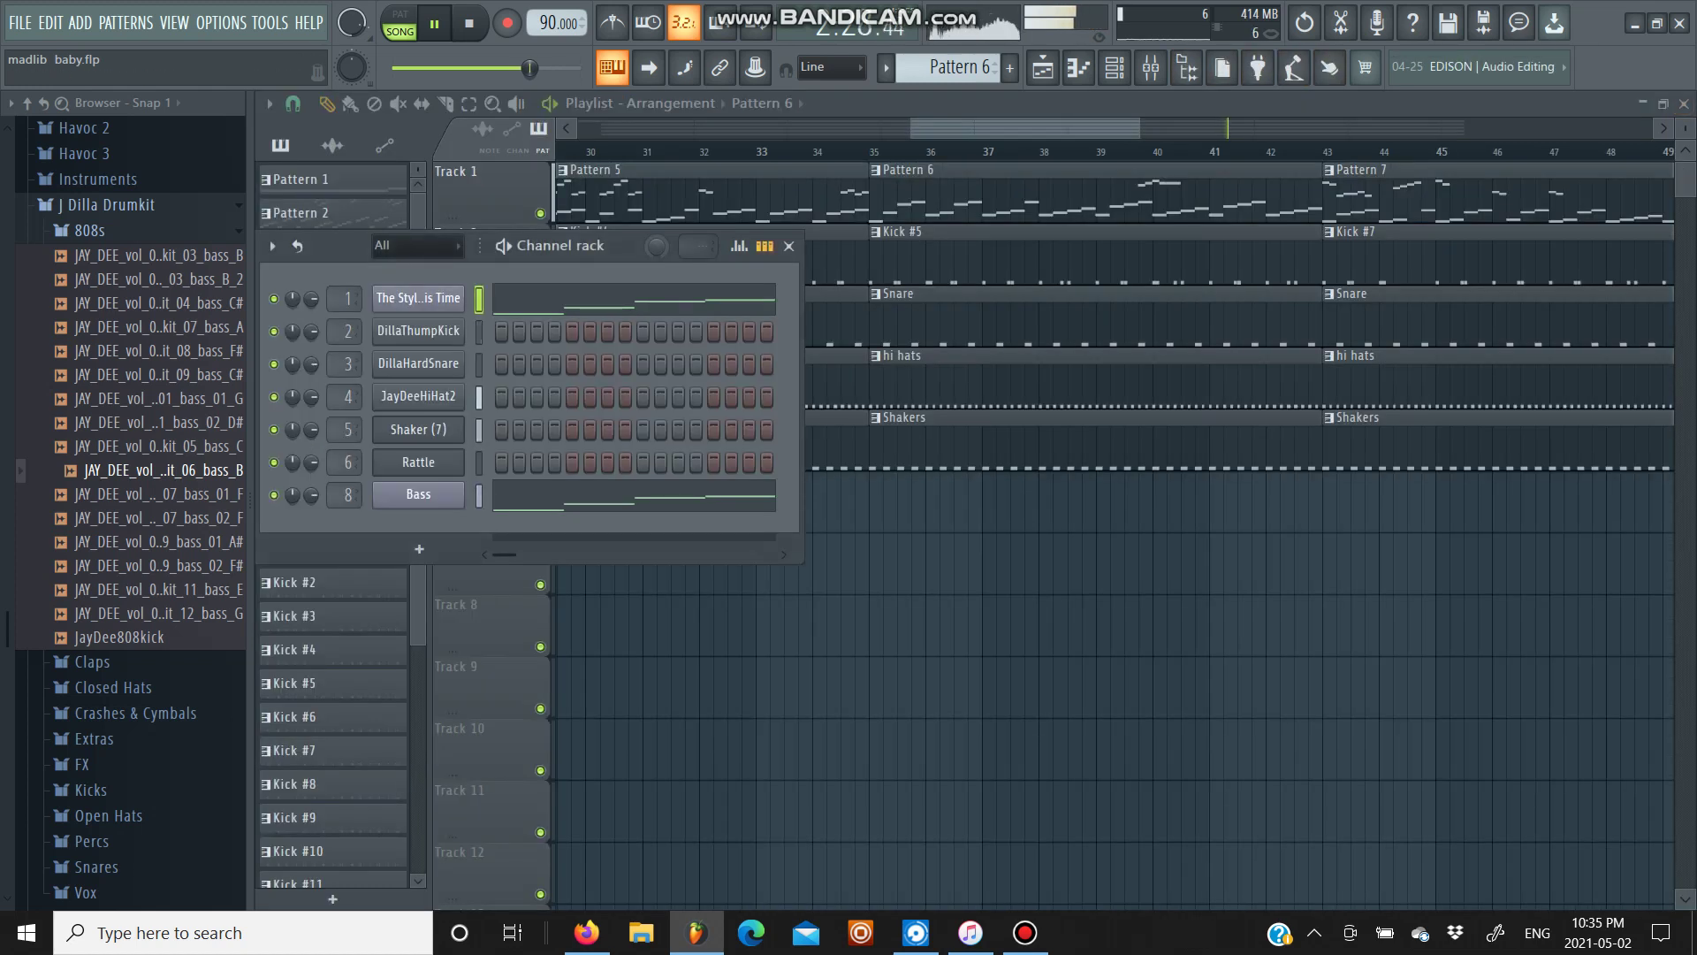
{"action": "left_click_drag", "start_coordinate": [1139, 129], "coordinate": [1653, 129]}
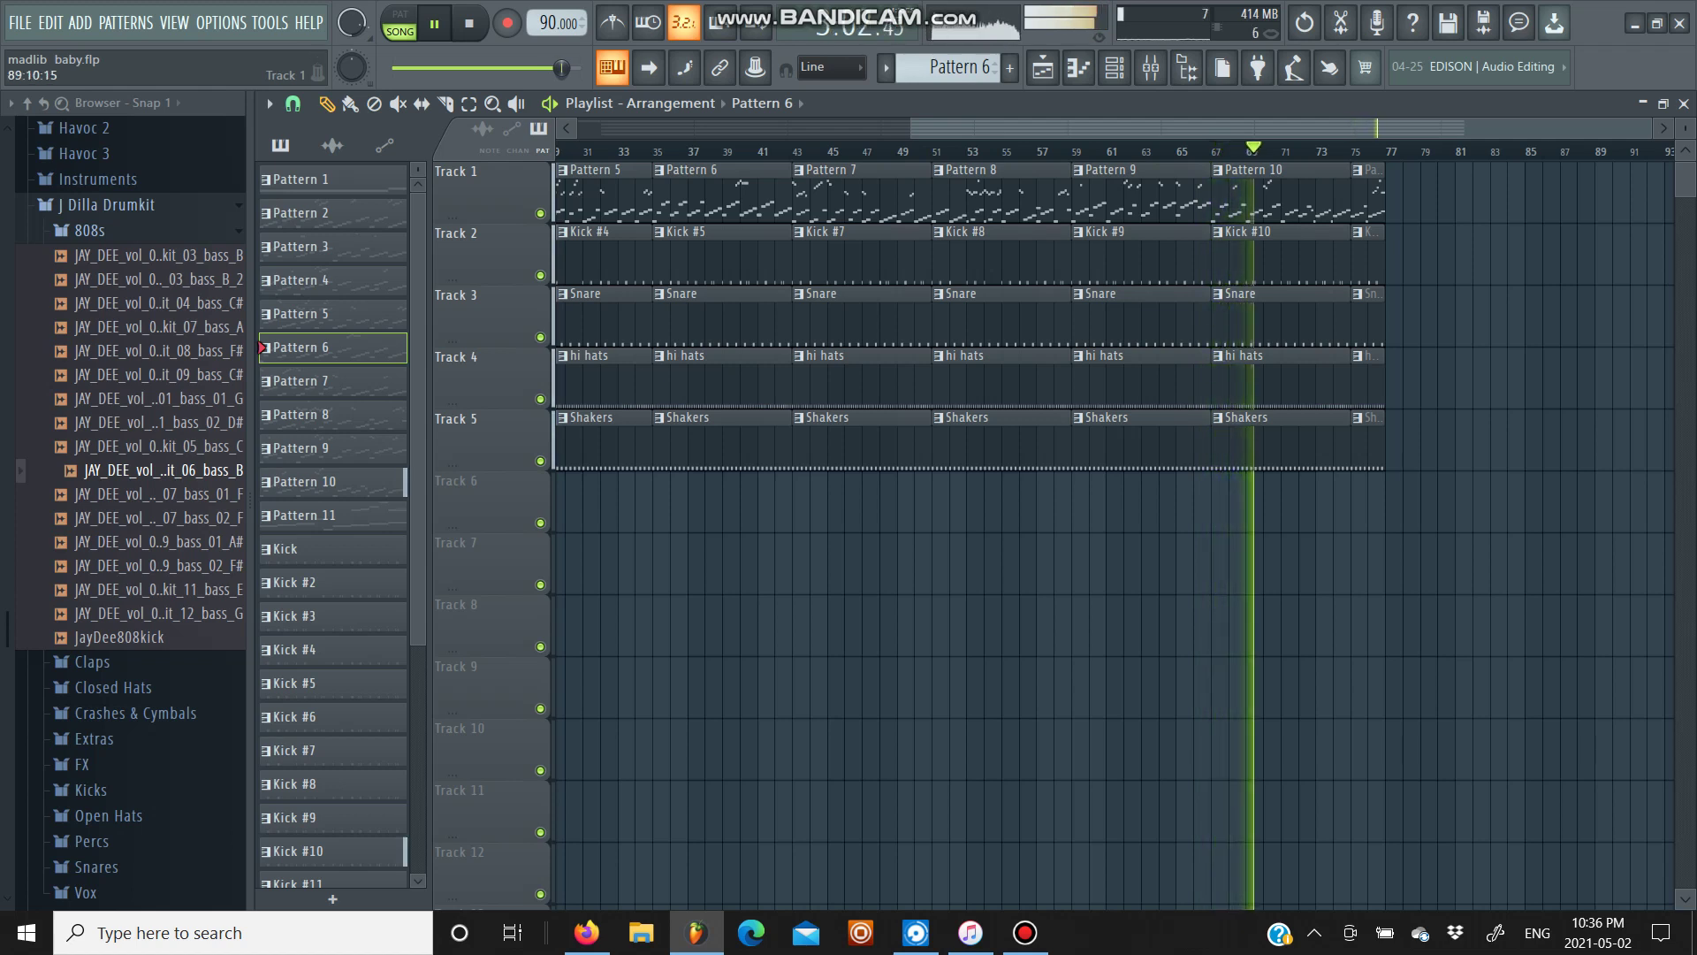
{"action": "scroll", "coordinate": [1384, 153], "scroll_direction": "up", "scroll_amount": 5}
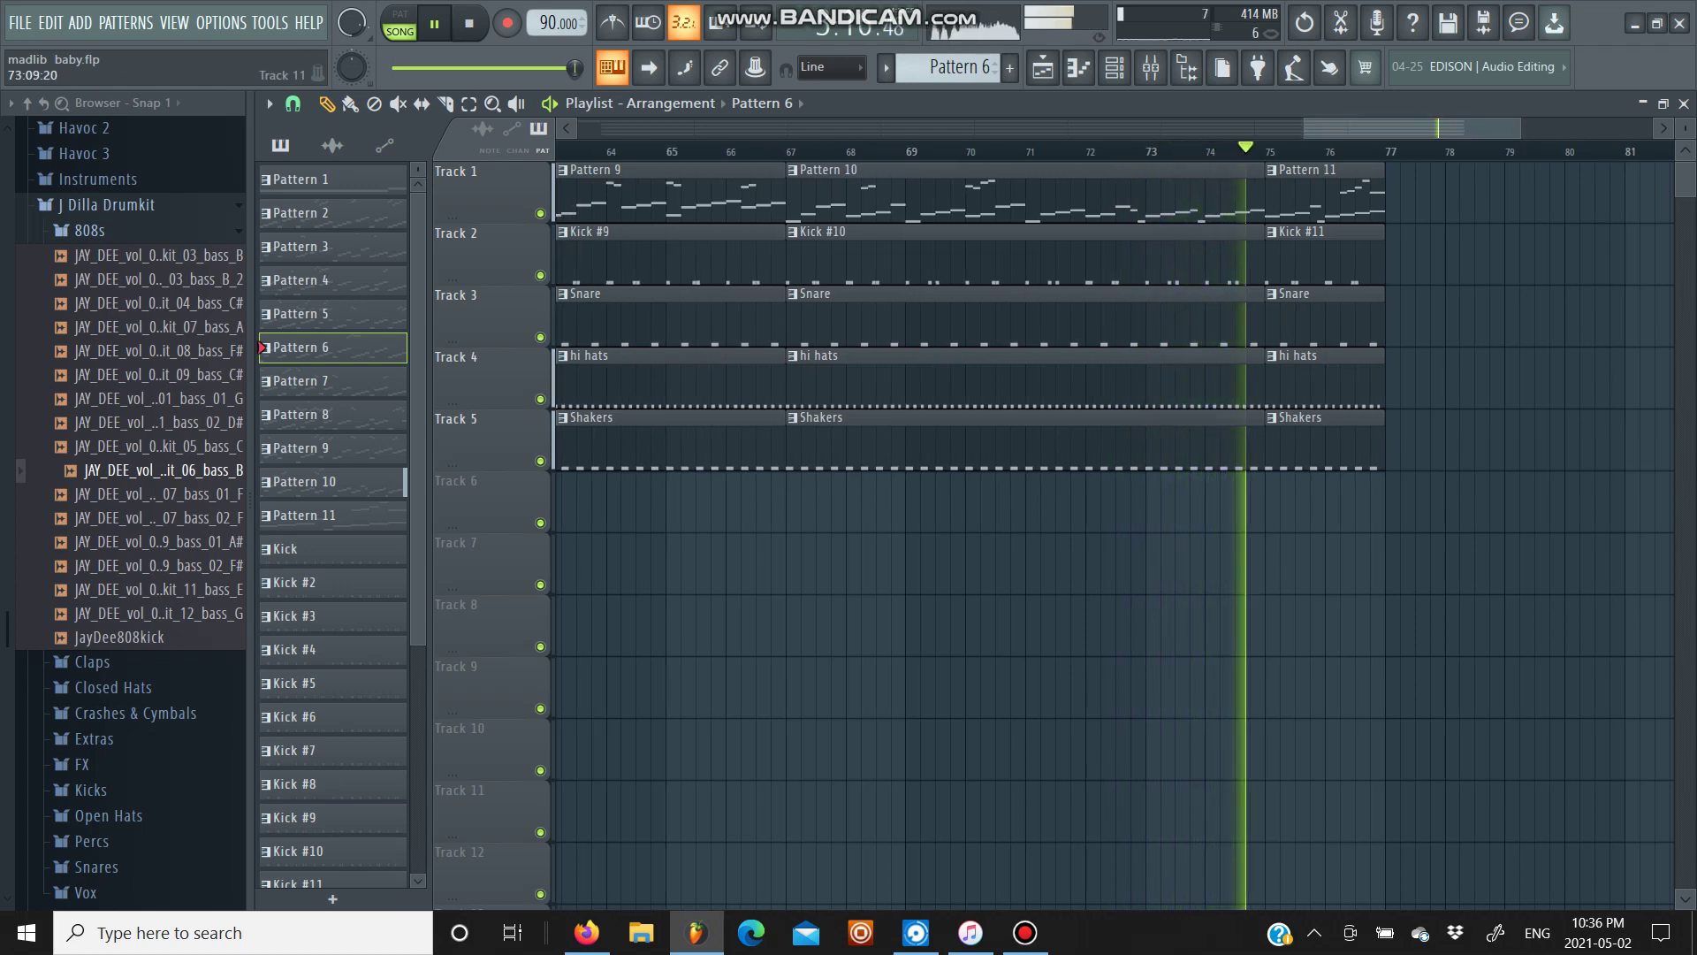
{"action": "left_click", "coordinate": [1025, 933]}
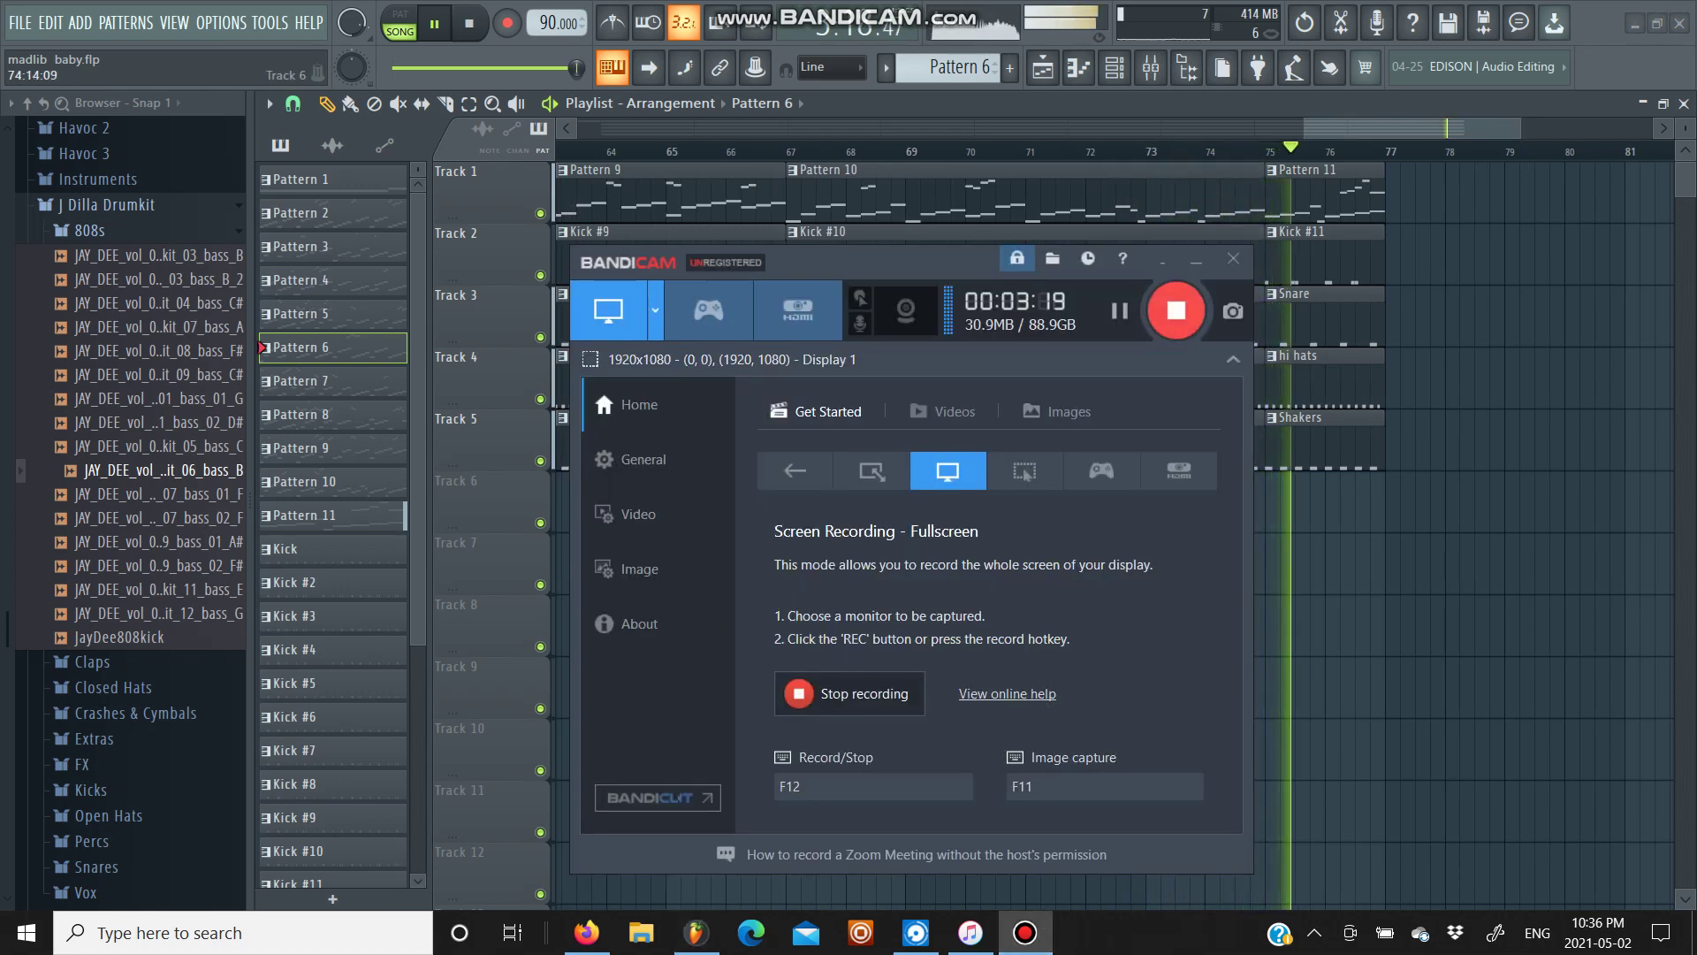